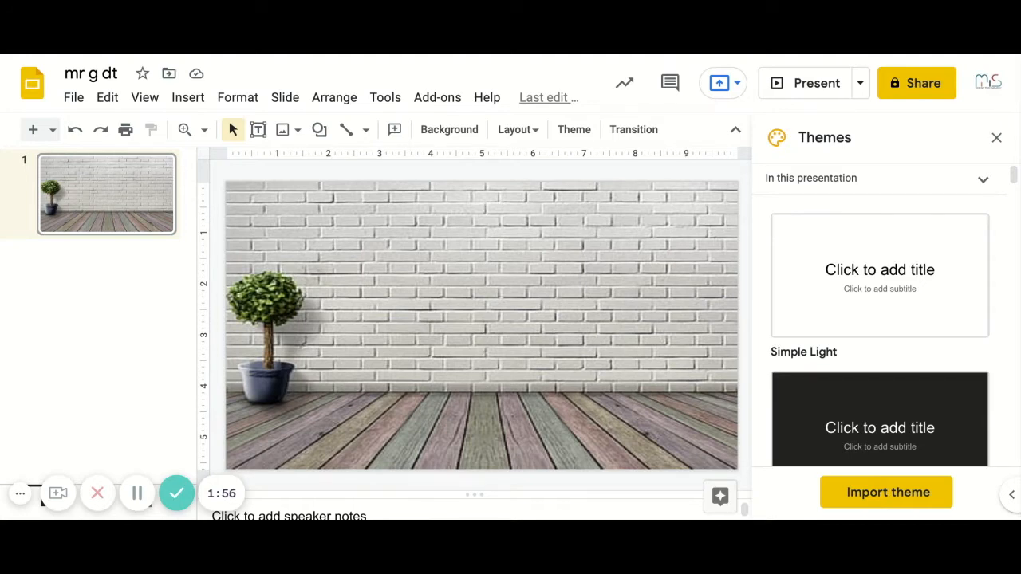
{"action": "left_click", "coordinate": [187, 97]}
{"action": "mouse_move", "coordinate": [209, 132]}
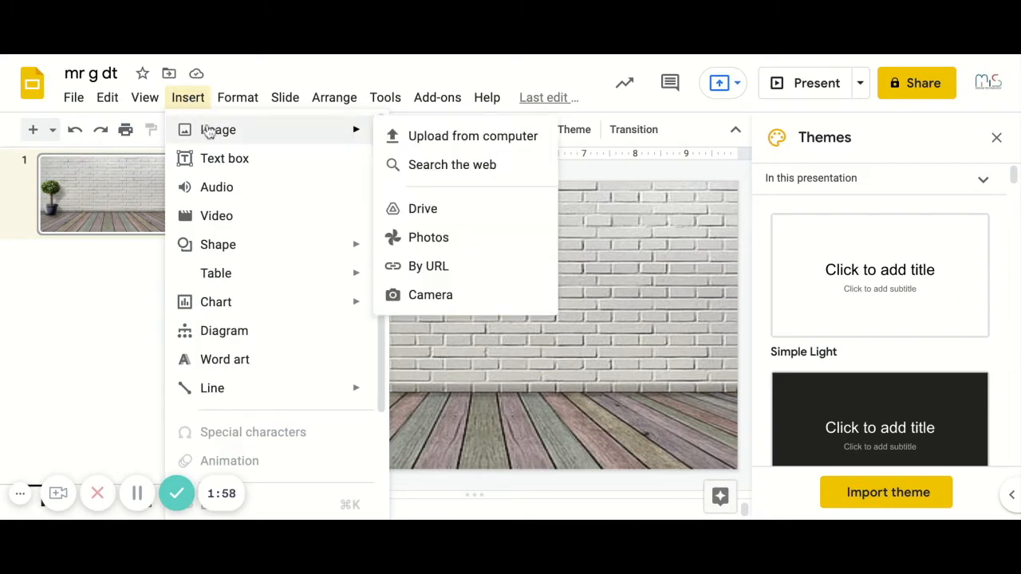
{"action": "left_click", "coordinate": [446, 176]}
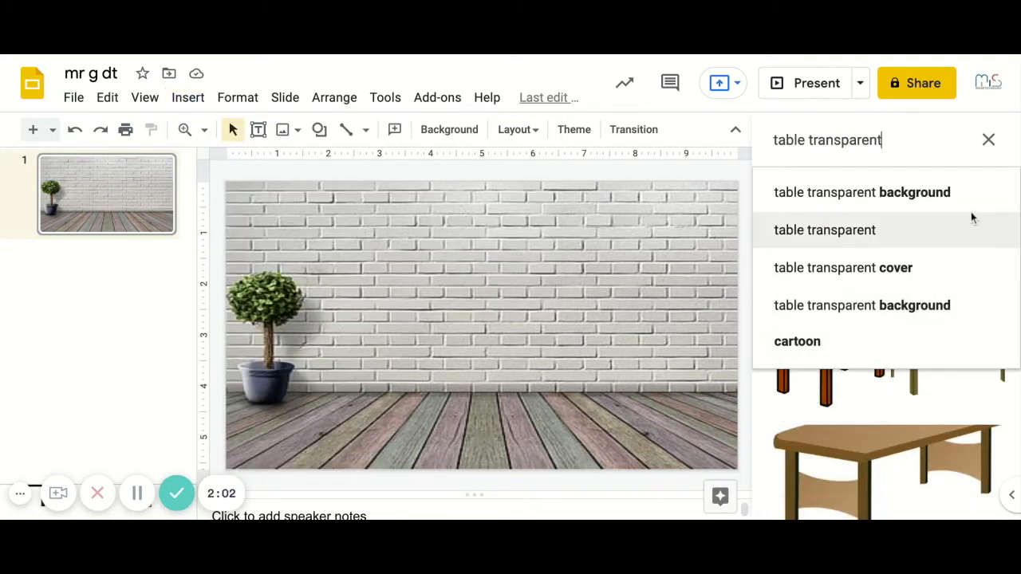
{"action": "left_click", "coordinate": [988, 141]}
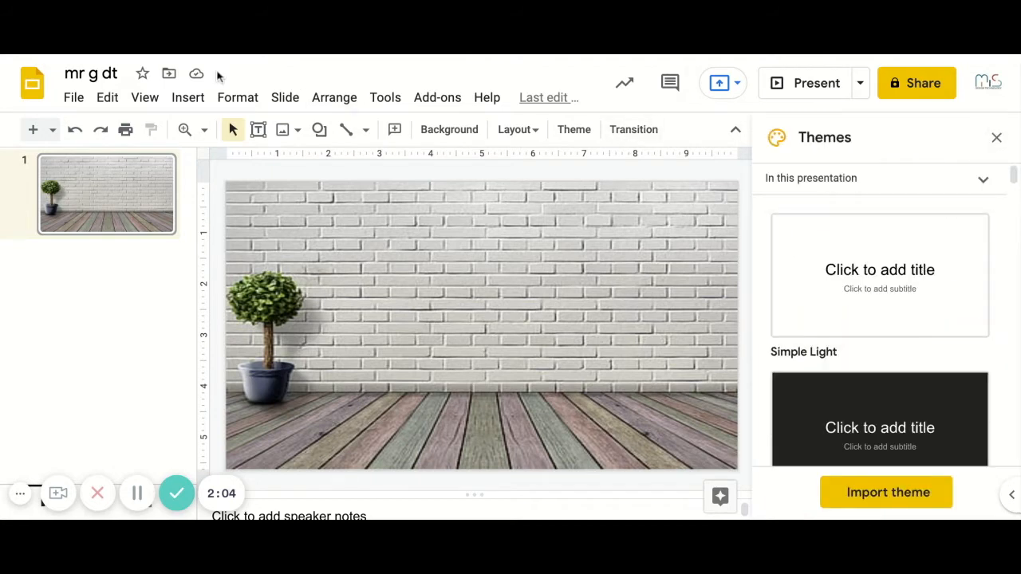
Search the web for images to insert, replacing the old query with "table transparent"
{"action": "left_click", "coordinate": [189, 97]}
{"action": "mouse_move", "coordinate": [212, 134]}
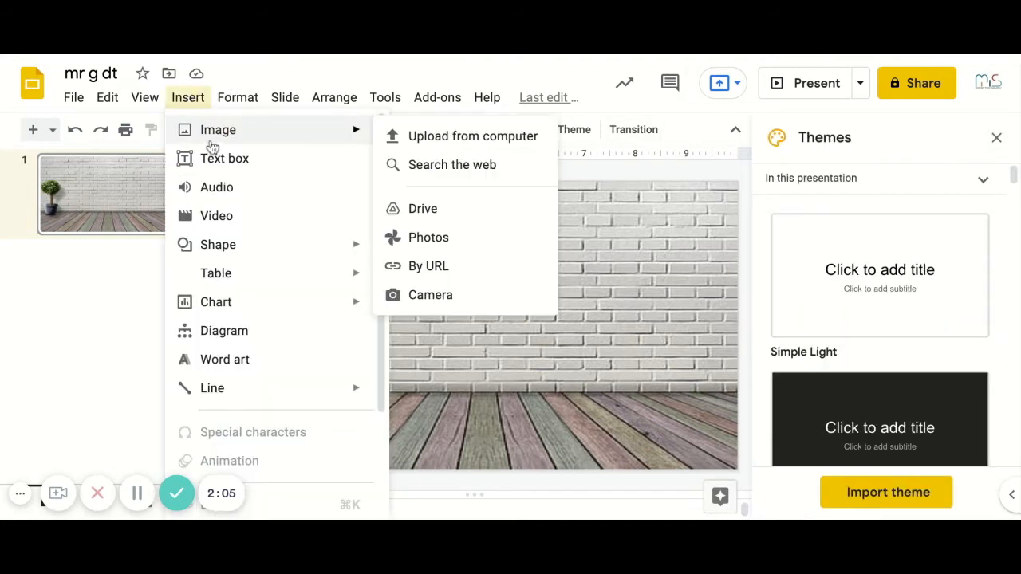
{"action": "left_click", "coordinate": [467, 165]}
{"action": "left_click", "coordinate": [829, 140]}
{"action": "key", "text": "BackSpace"}
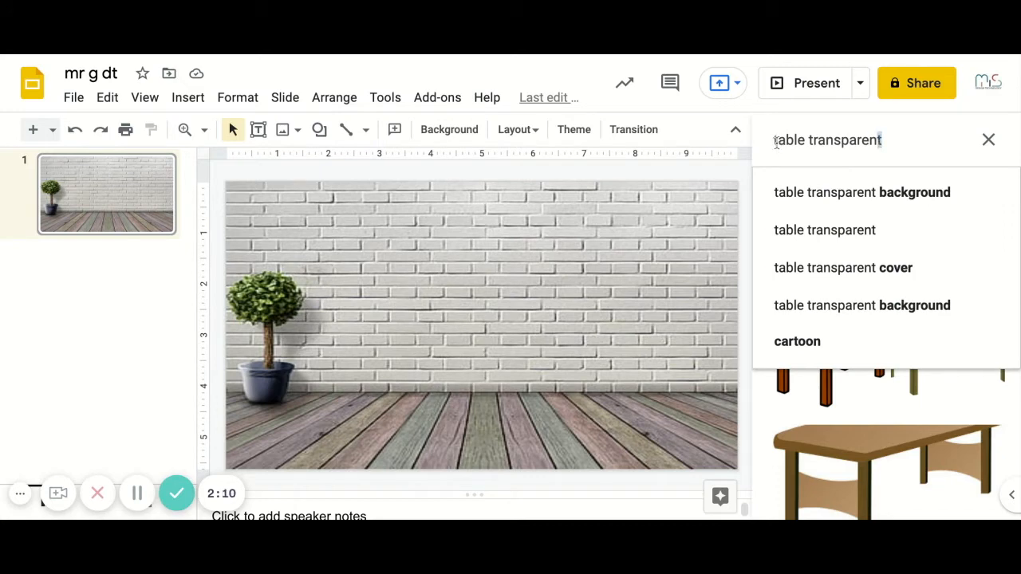
{"action": "triple_click", "coordinate": [774, 140]}
{"action": "key", "text": "BackSpace"}
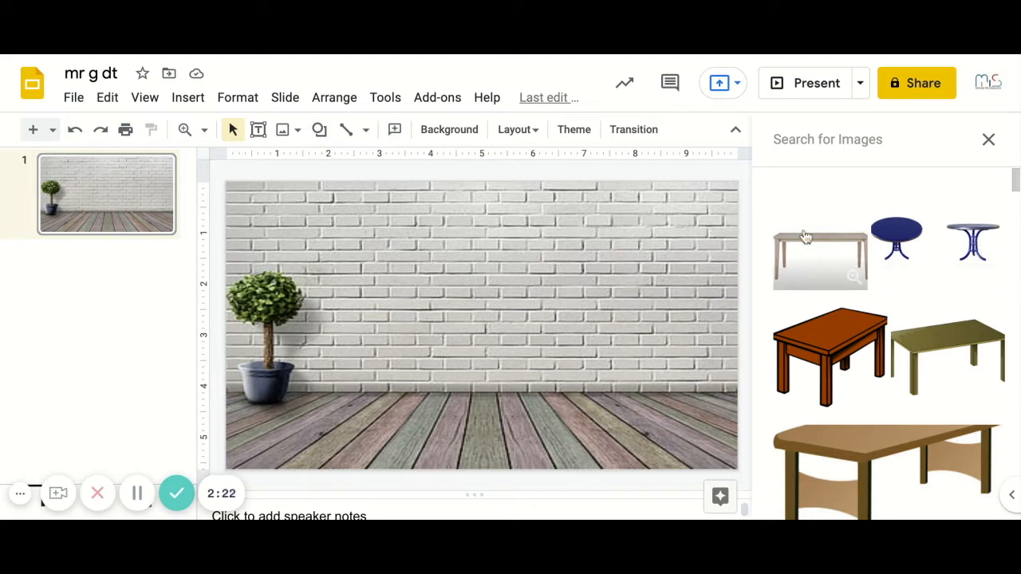
{"action": "type", "text": "tan"}
{"action": "key", "text": "BackSpace"}
{"action": "key", "text": "BackSpace"}
{"action": "type", "text": "able tran"}
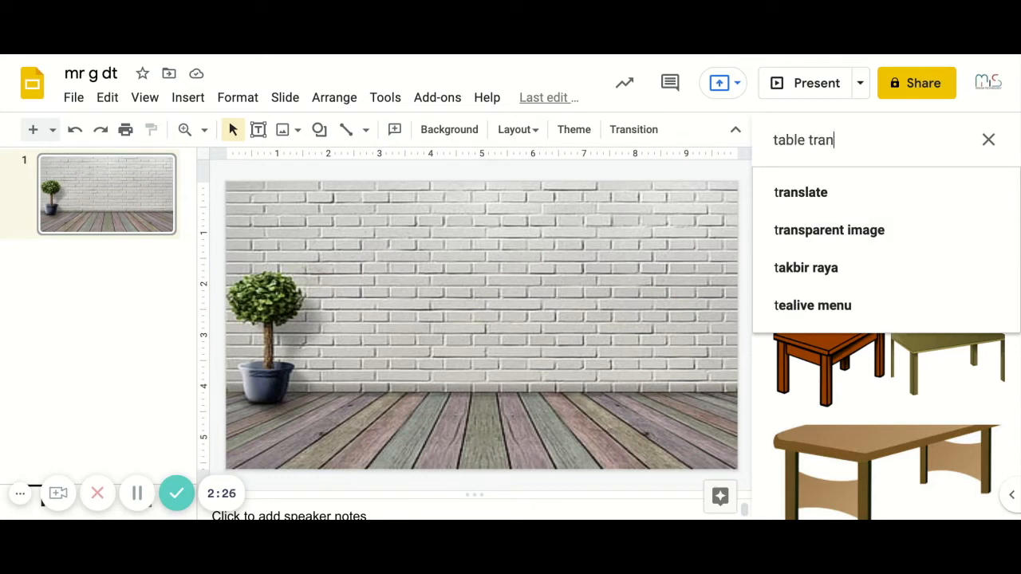
{"action": "type", "text": "sparent"}
{"action": "key", "text": "Return"}
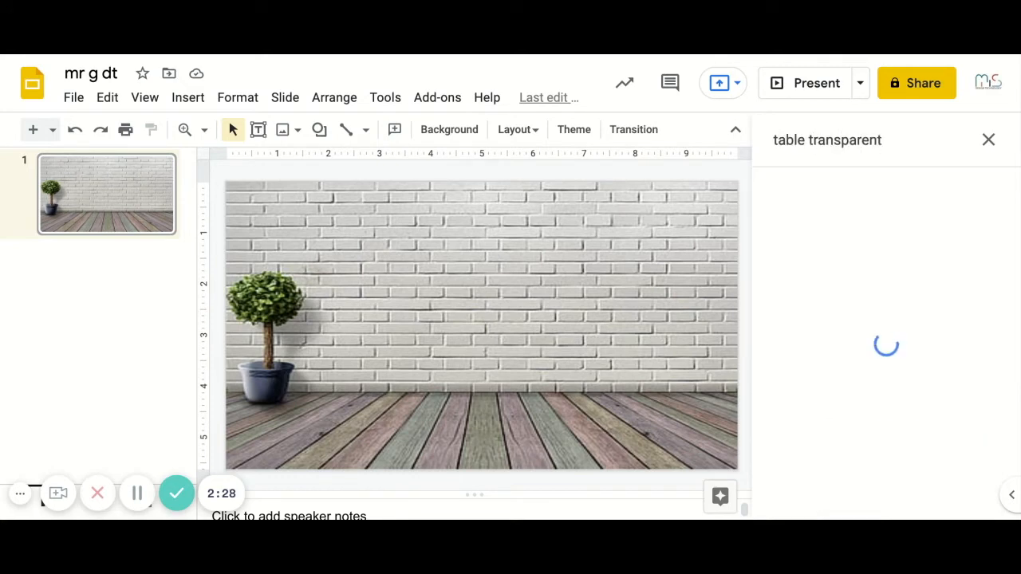
Insert the long light-wood table image, the first of the image results, onto the slide
{"action": "scroll", "coordinate": [902, 394], "scroll_direction": "down", "scroll_amount": 5}
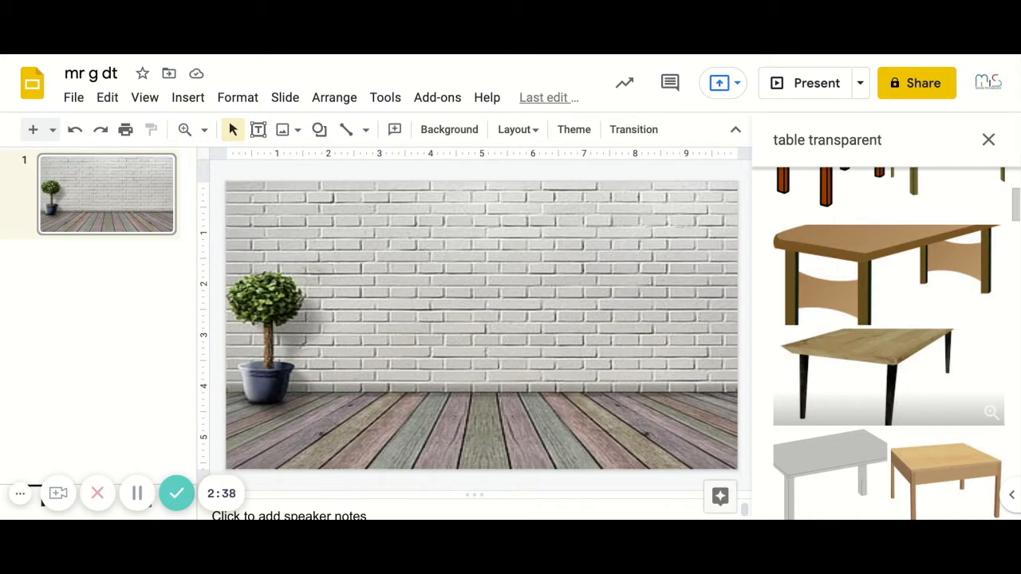
{"action": "scroll", "coordinate": [889, 343], "scroll_direction": "down", "scroll_amount": 10}
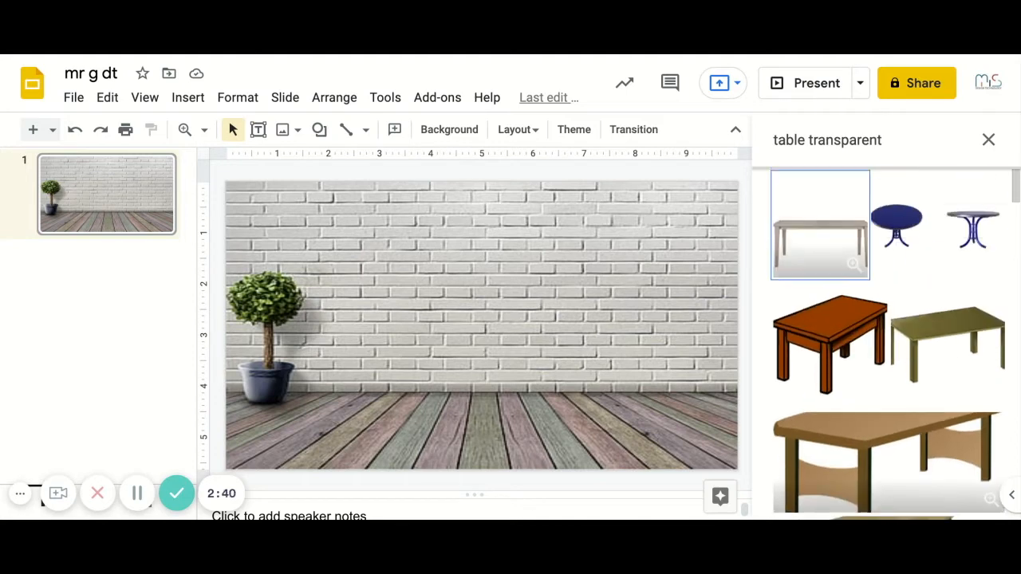
{"action": "scroll", "coordinate": [846, 263], "scroll_direction": "up", "scroll_amount": 8}
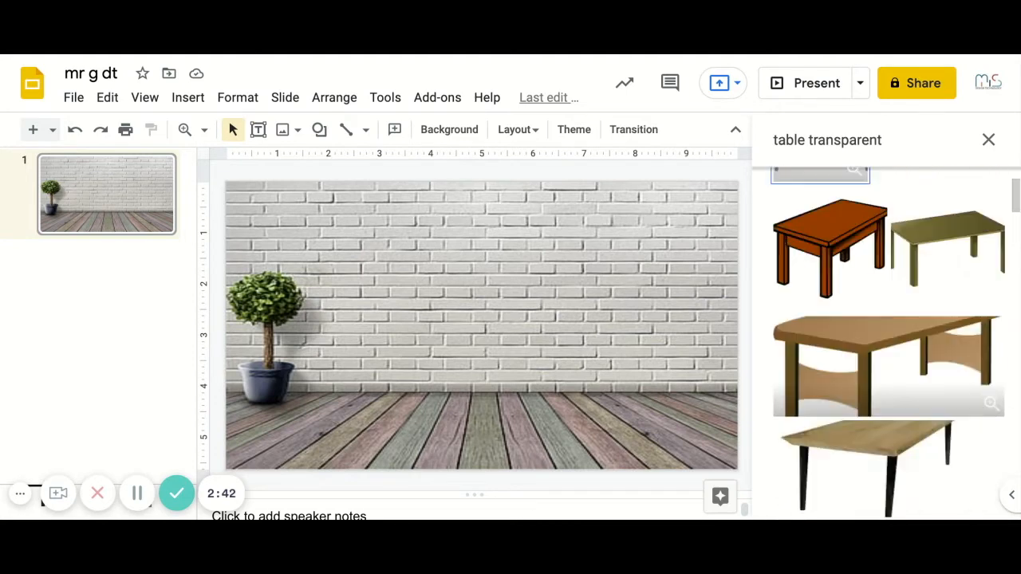
{"action": "left_click", "coordinate": [820, 257]}
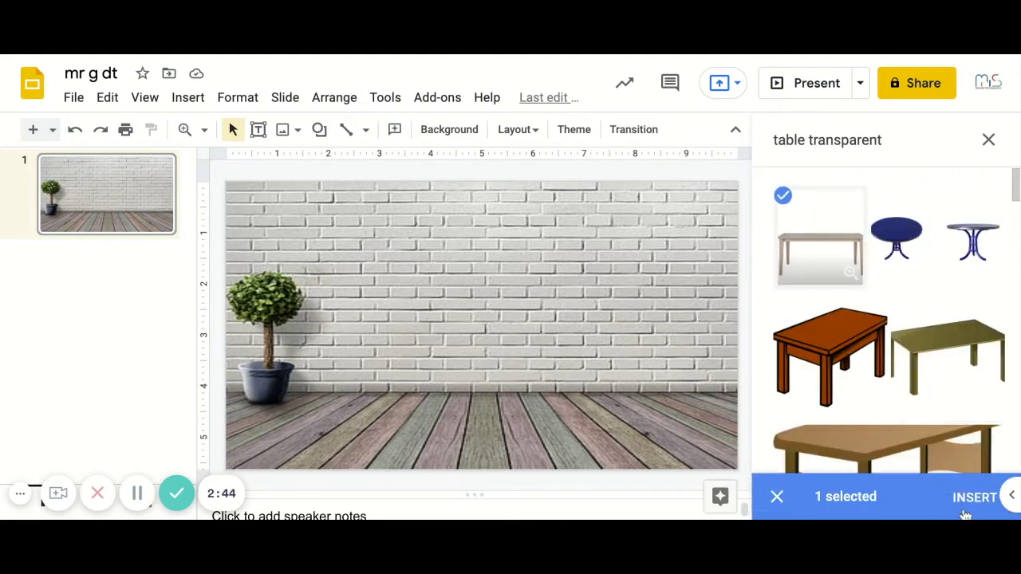
{"action": "left_click", "coordinate": [974, 498]}
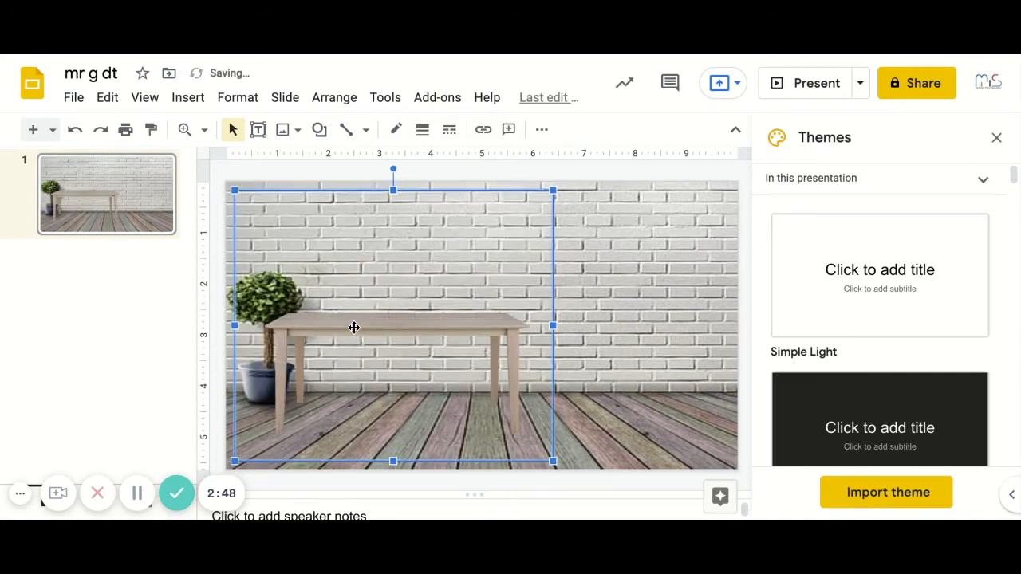
Scale the table down slightly and position it on the wooden floor in front of the potted plant
{"action": "left_click_drag", "start_coordinate": [354, 326], "coordinate": [376, 337]}
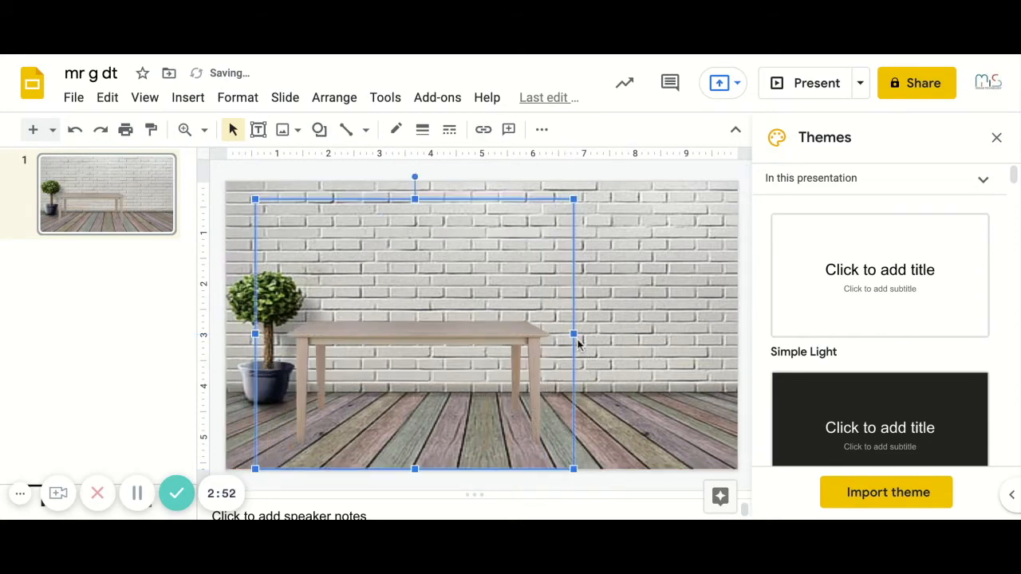
{"action": "left_click_drag", "start_coordinate": [574, 197], "coordinate": [556, 214]}
{"action": "left_click_drag", "start_coordinate": [432, 342], "coordinate": [427, 357]}
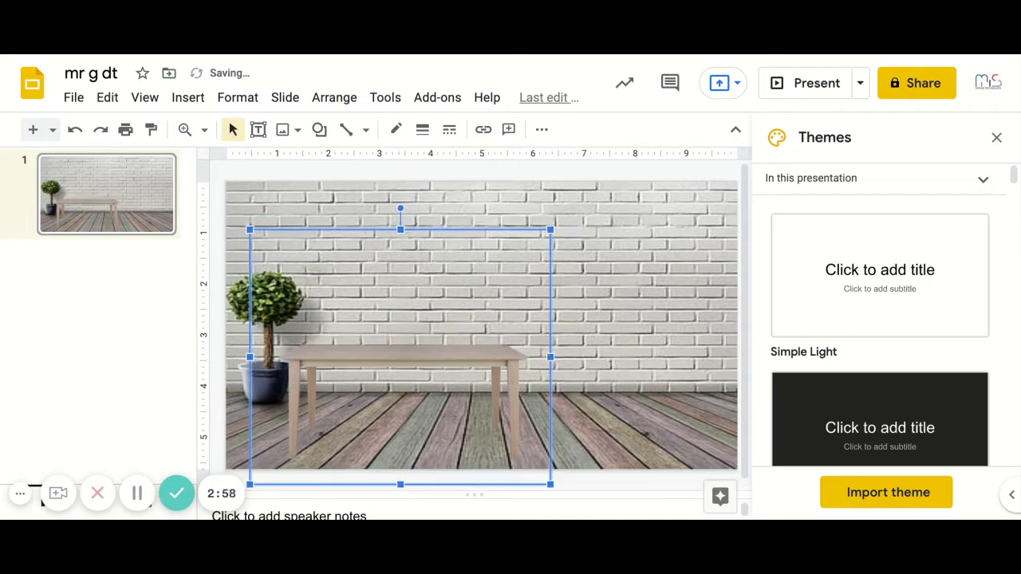
Switch to Google Images and search for "imac blank screen"
{"action": "left_click", "coordinate": [261, 167]}
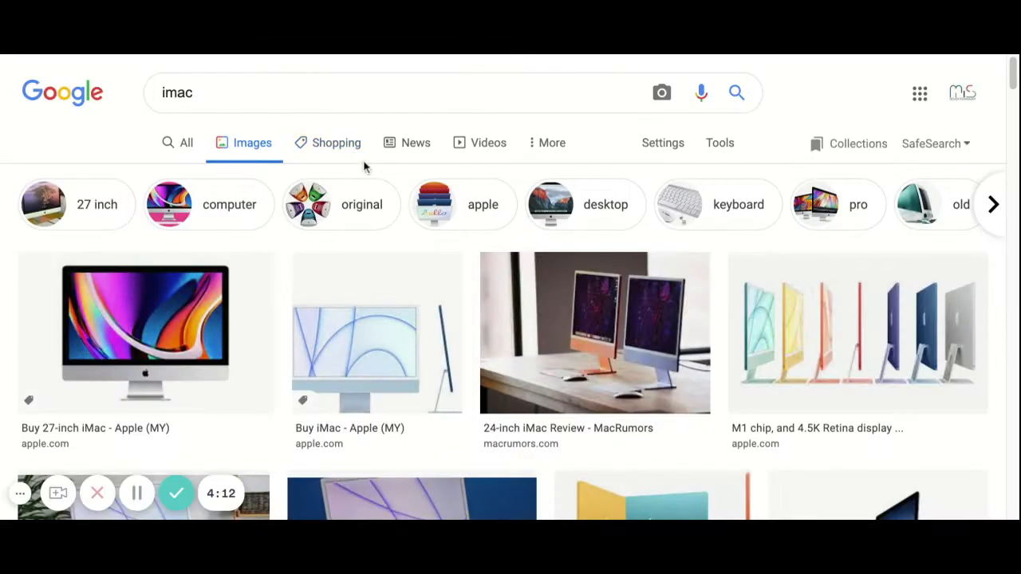
{"action": "left_click", "coordinate": [264, 83]}
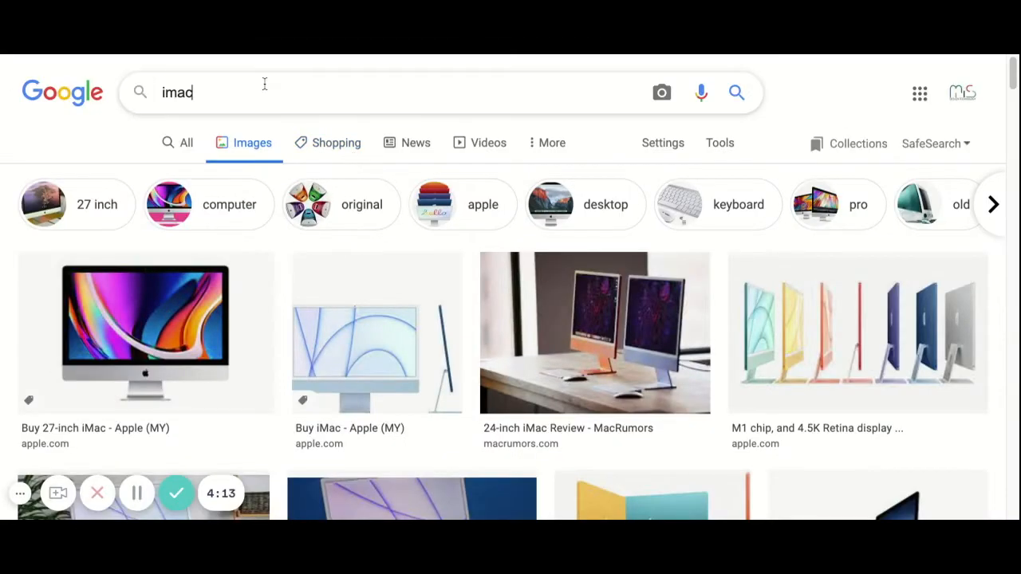
{"action": "type", "text": "bl"}
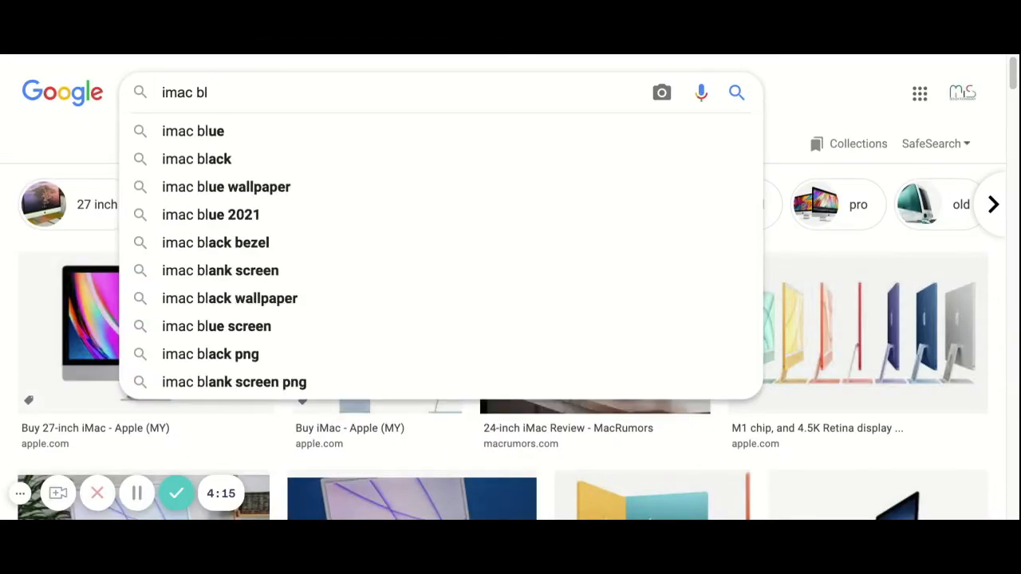
{"action": "type", "text": "ank sc"}
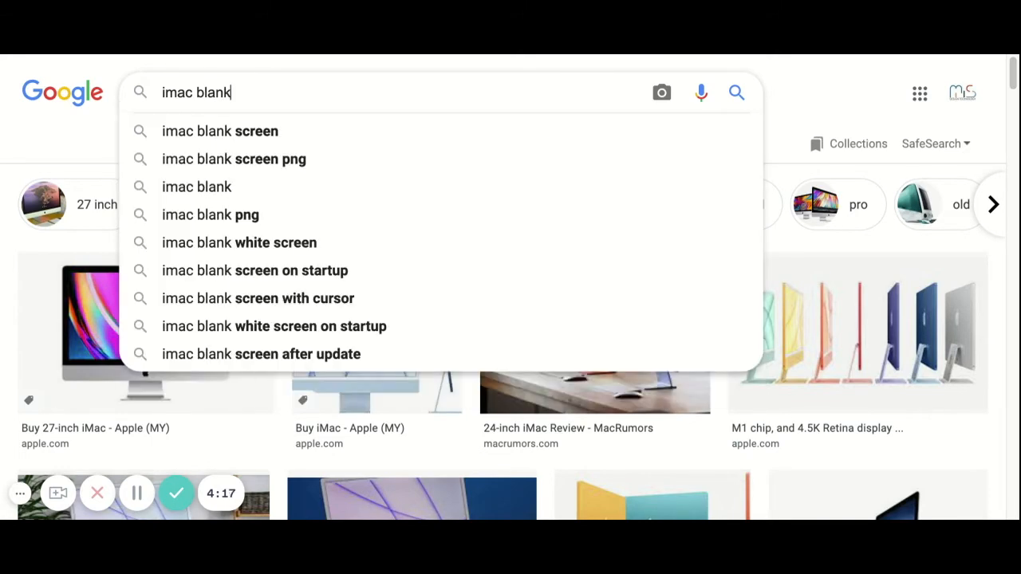
{"action": "type", "text": "reen"}
{"action": "key", "text": "Return"}
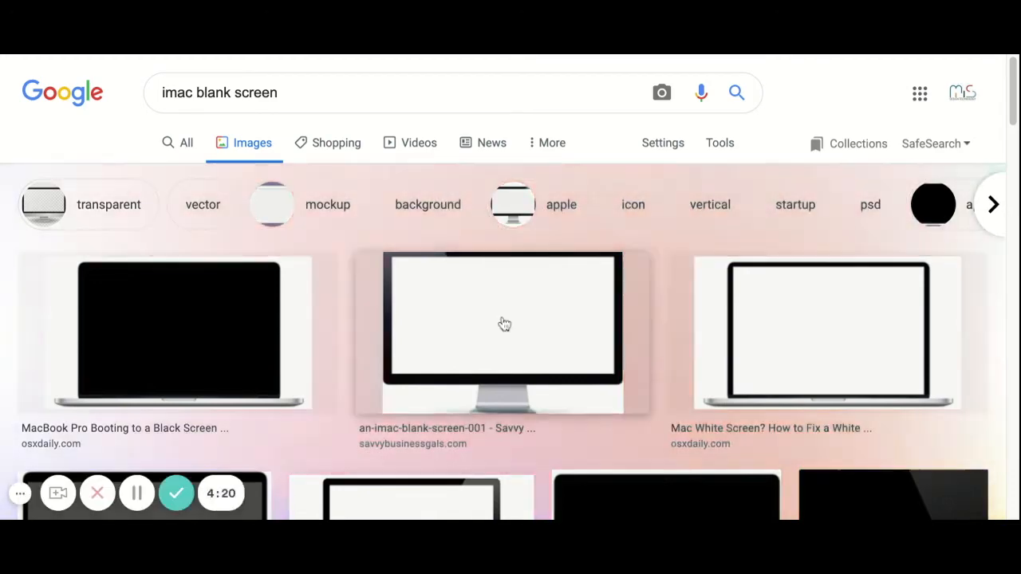
Take the white-screen iMac picture from the results, remove its background in remove.bg and download the cutout
{"action": "left_click", "coordinate": [504, 323]}
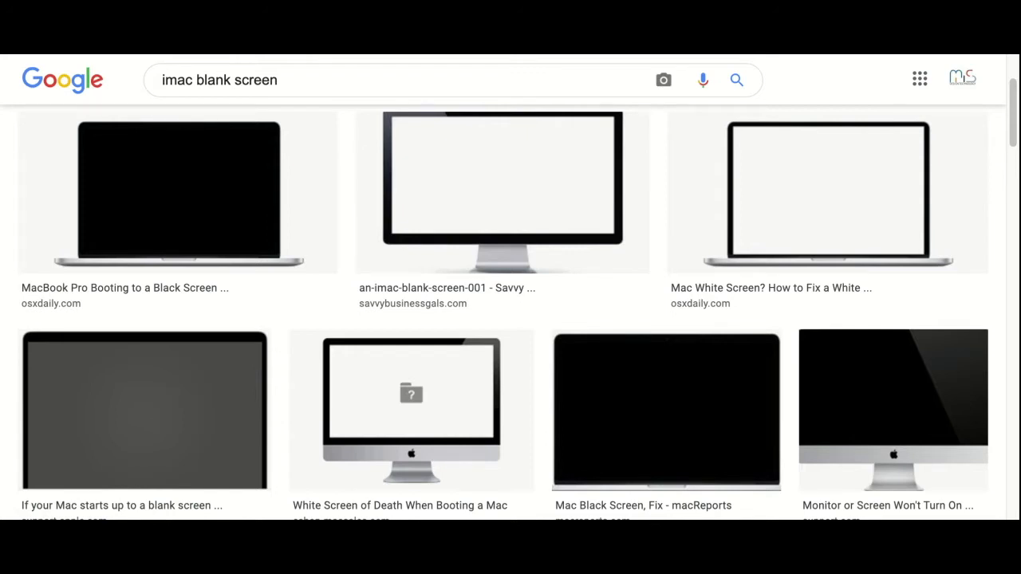
{"action": "key", "text": "ctrl+Tab"}
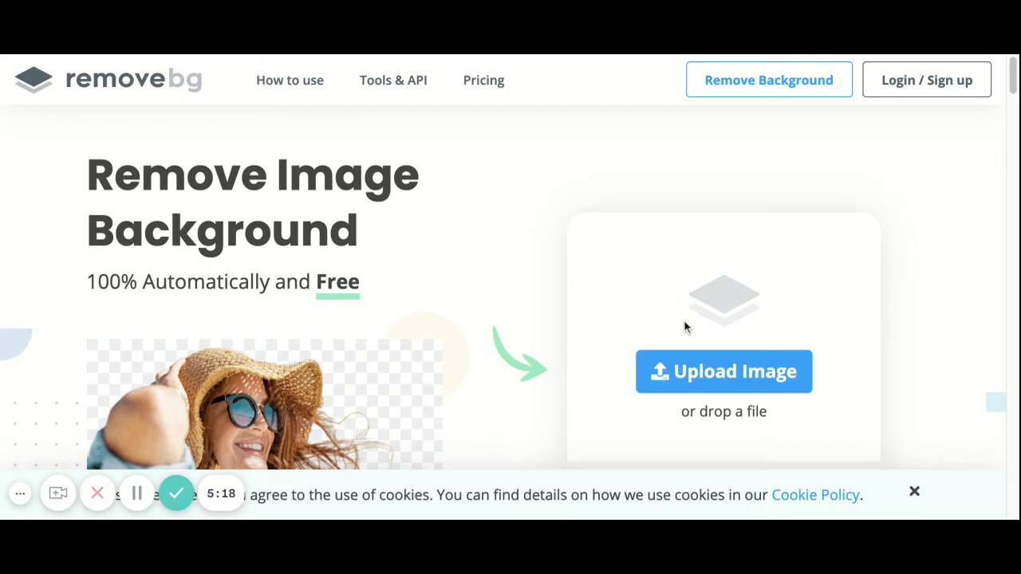
{"action": "left_click", "coordinate": [713, 377]}
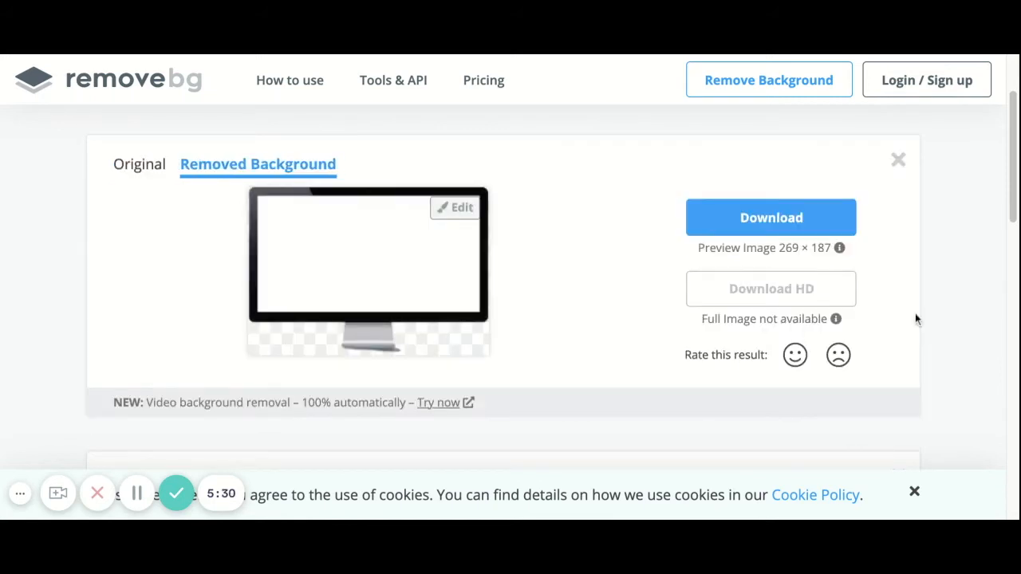
{"action": "left_click", "coordinate": [771, 217]}
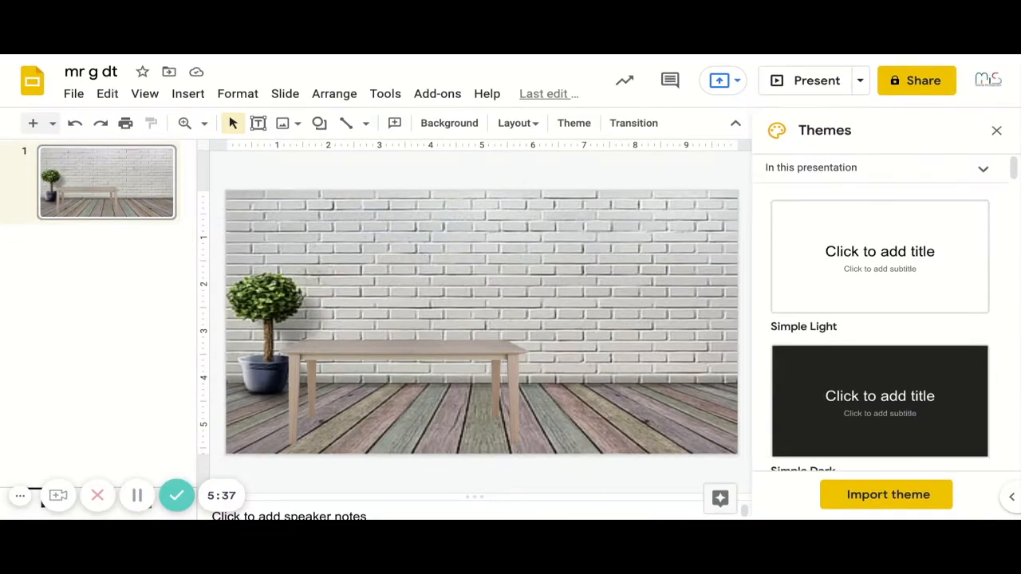
{"action": "left_click", "coordinate": [187, 98]}
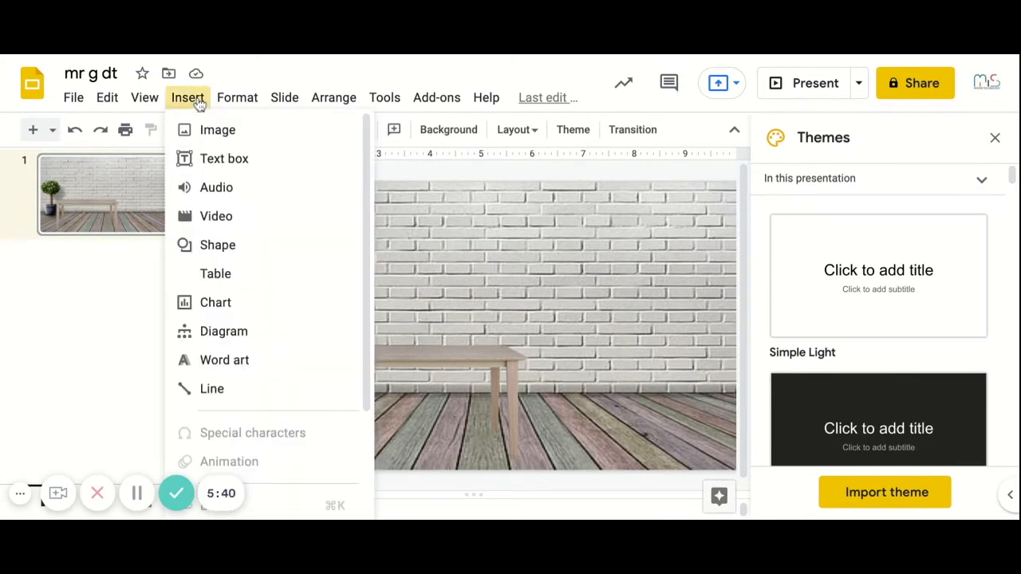
{"action": "mouse_move", "coordinate": [211, 138]}
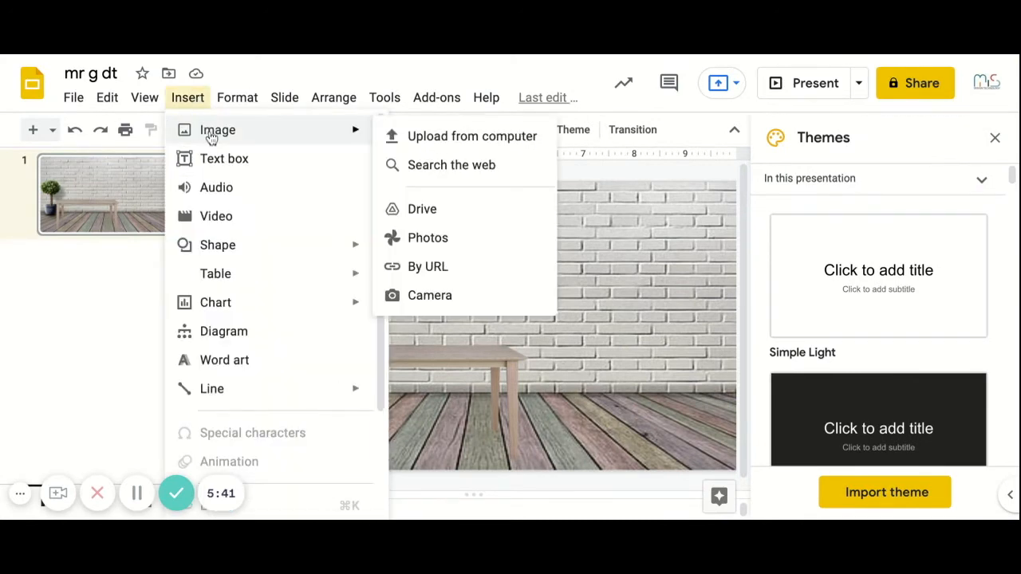
{"action": "left_click", "coordinate": [480, 137]}
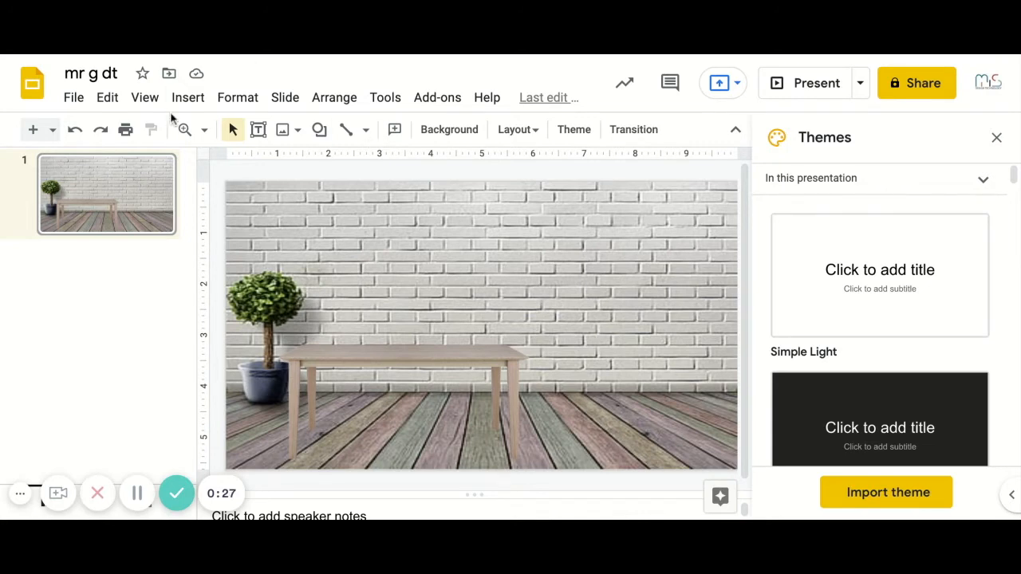
Insert the blank-screen iMac picture from the computer onto the slide
{"action": "left_click", "coordinate": [187, 99]}
{"action": "mouse_move", "coordinate": [224, 136]}
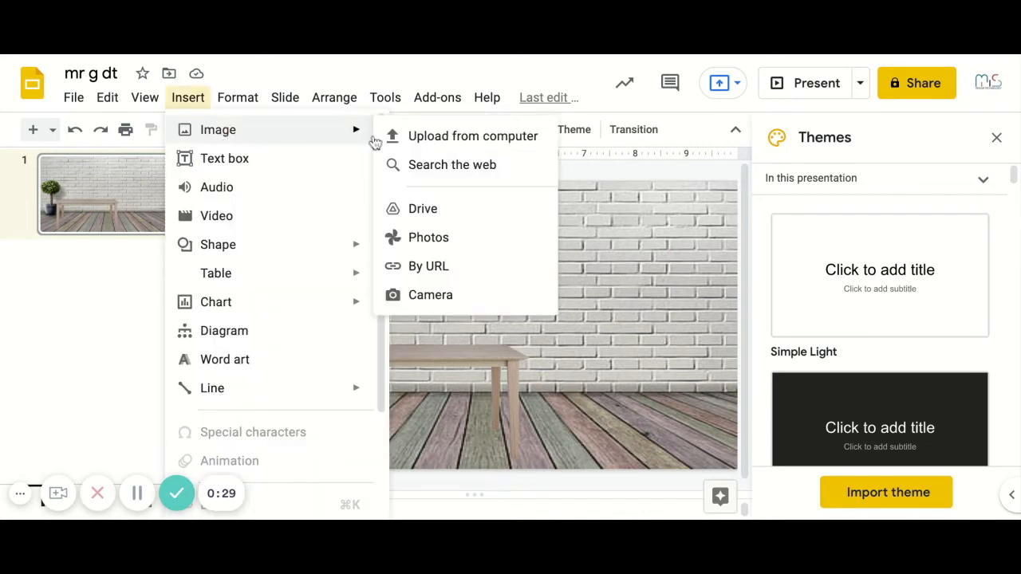
{"action": "left_click", "coordinate": [436, 142]}
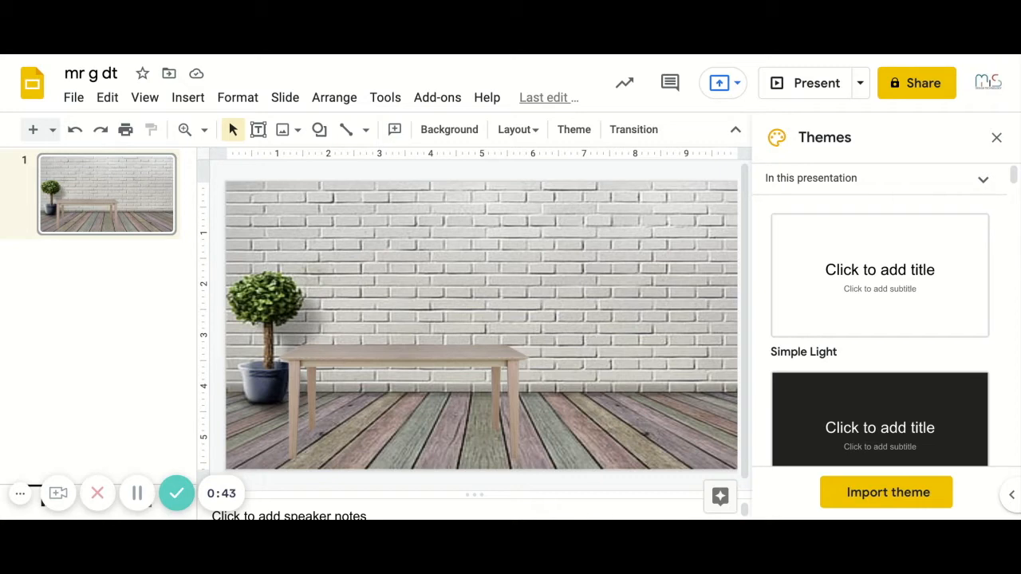
{"action": "key", "text": "super+v"}
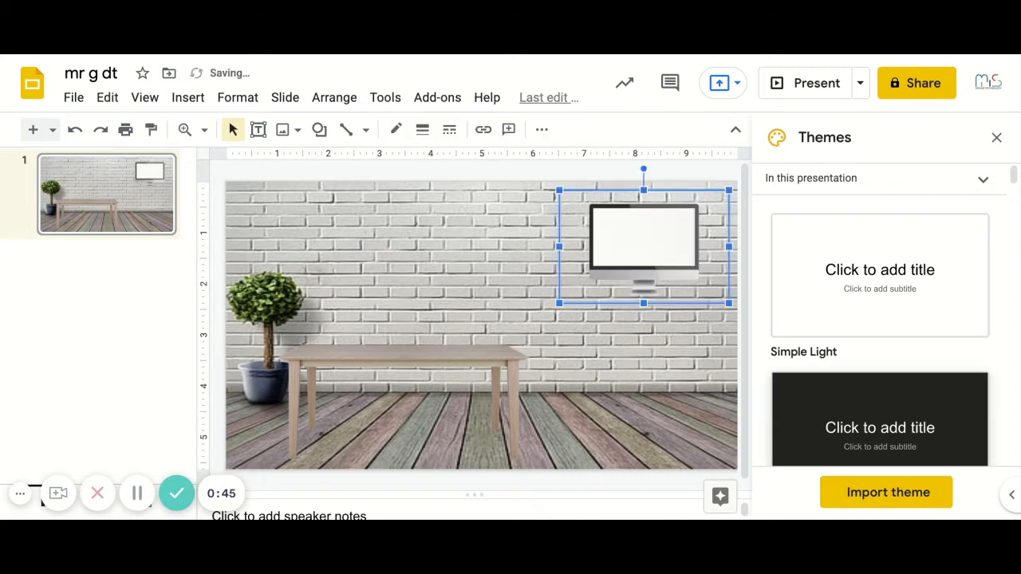
Move the iMac so that it stands on the left part of the tabletop
{"action": "left_click_drag", "start_coordinate": [650, 233], "coordinate": [340, 299]}
{"action": "left_click", "coordinate": [328, 288]}
{"action": "left_click_drag", "start_coordinate": [332, 295], "coordinate": [328, 289]}
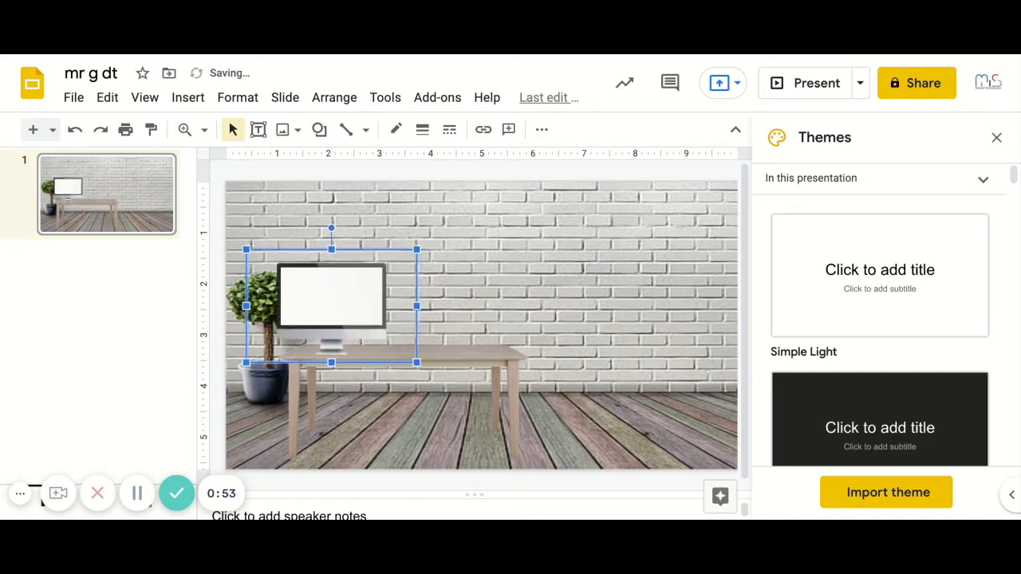
Stretch the table slightly wider and shift it left until its frame meets the slide's left edge
{"action": "left_click", "coordinate": [495, 359]}
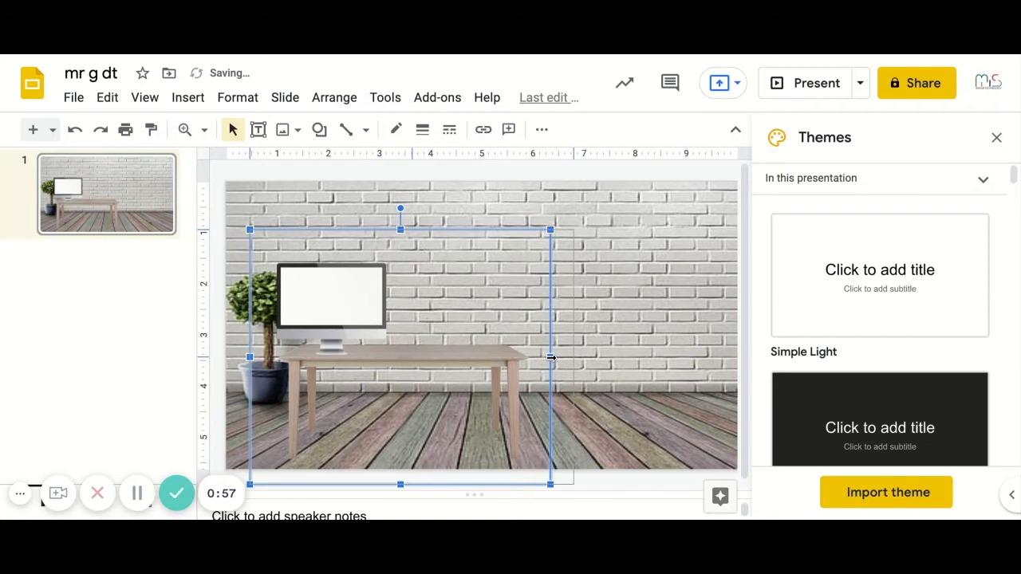
{"action": "left_click_drag", "start_coordinate": [549, 357], "coordinate": [570, 358]}
{"action": "left_click", "coordinate": [460, 358]}
{"action": "left_click_drag", "start_coordinate": [483, 358], "coordinate": [460, 358]}
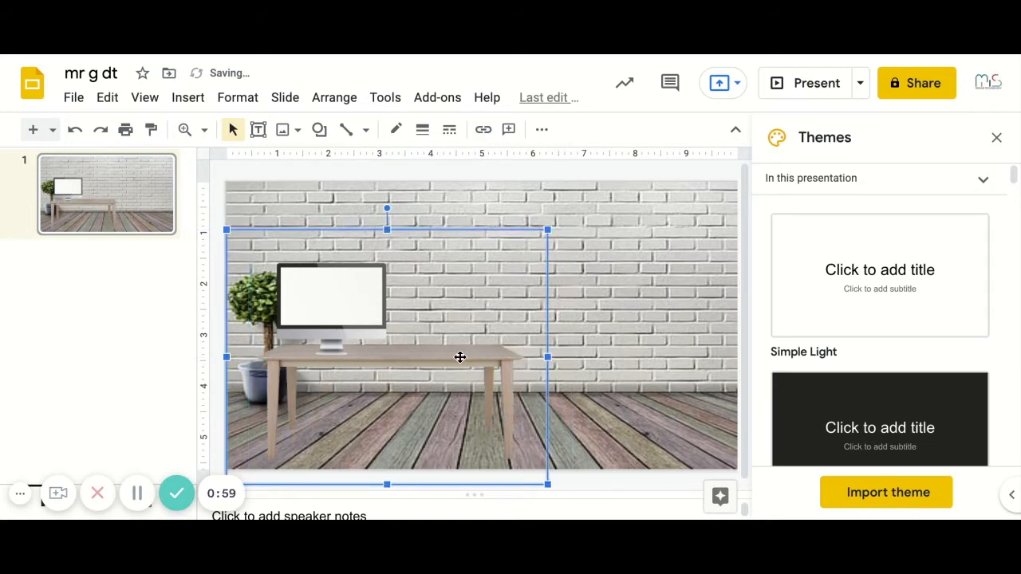
Shrink the iMac slightly and place it at the left end of the tabletop
{"action": "left_click", "coordinate": [346, 311]}
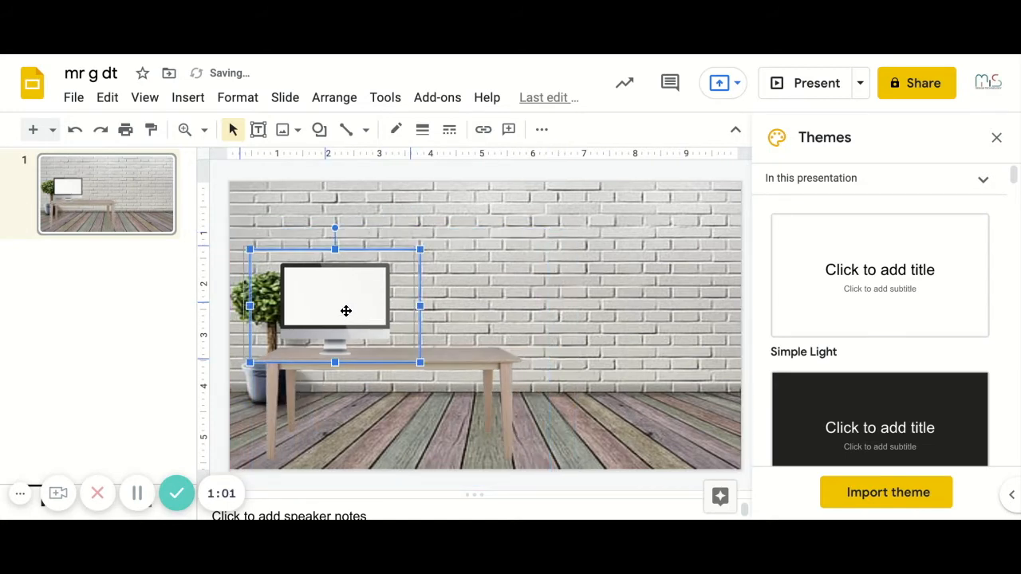
{"action": "left_click_drag", "start_coordinate": [352, 315], "coordinate": [347, 311]}
{"action": "left_click_drag", "start_coordinate": [417, 246], "coordinate": [396, 257]}
{"action": "left_click_drag", "start_coordinate": [339, 312], "coordinate": [326, 315]}
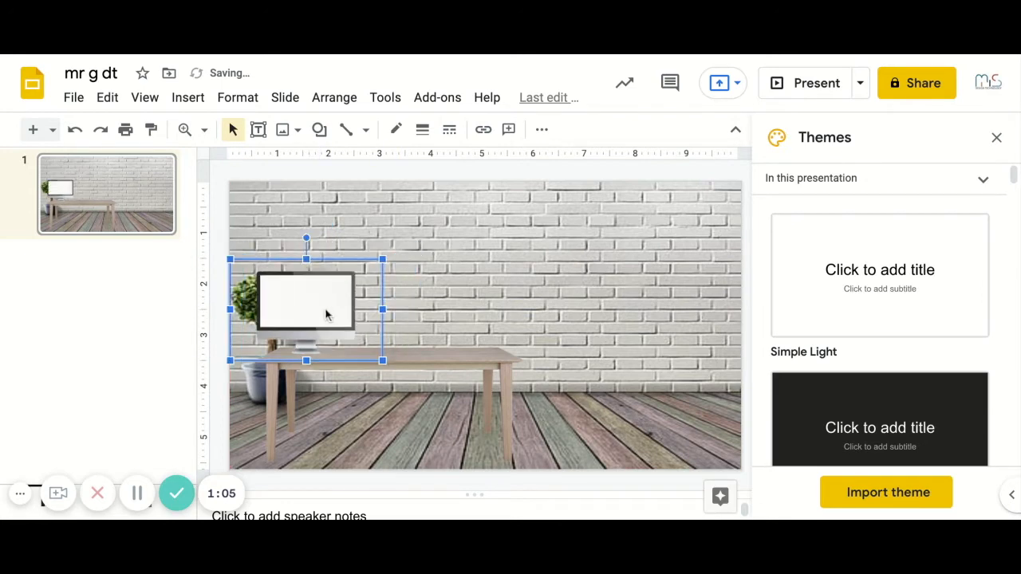
Nudge the iMac down slightly onto the tabletop and stretch the table a little wider to the right
{"action": "key", "text": "Up"}
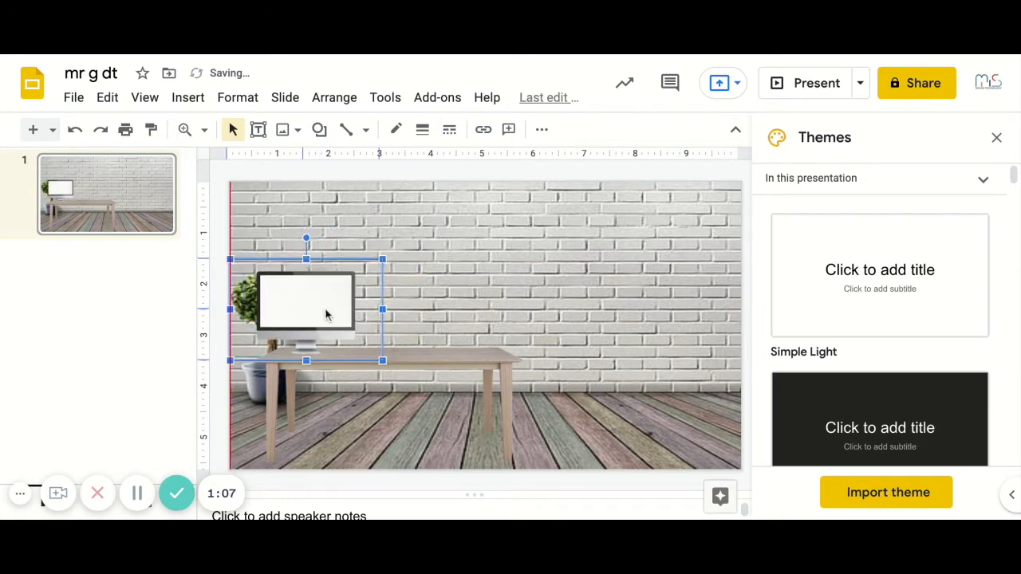
{"action": "key", "text": "Down"}
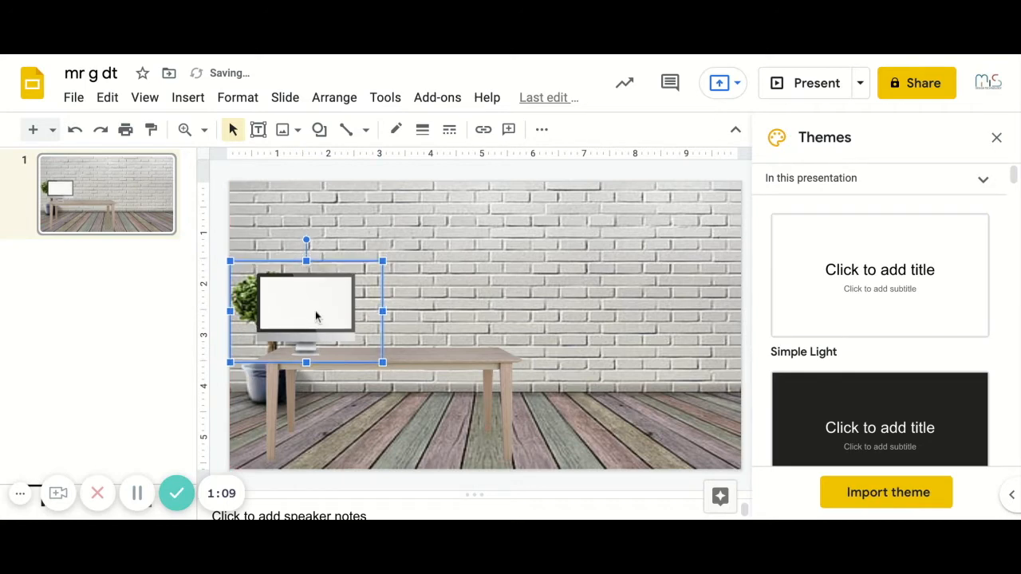
{"action": "left_click", "coordinate": [447, 342]}
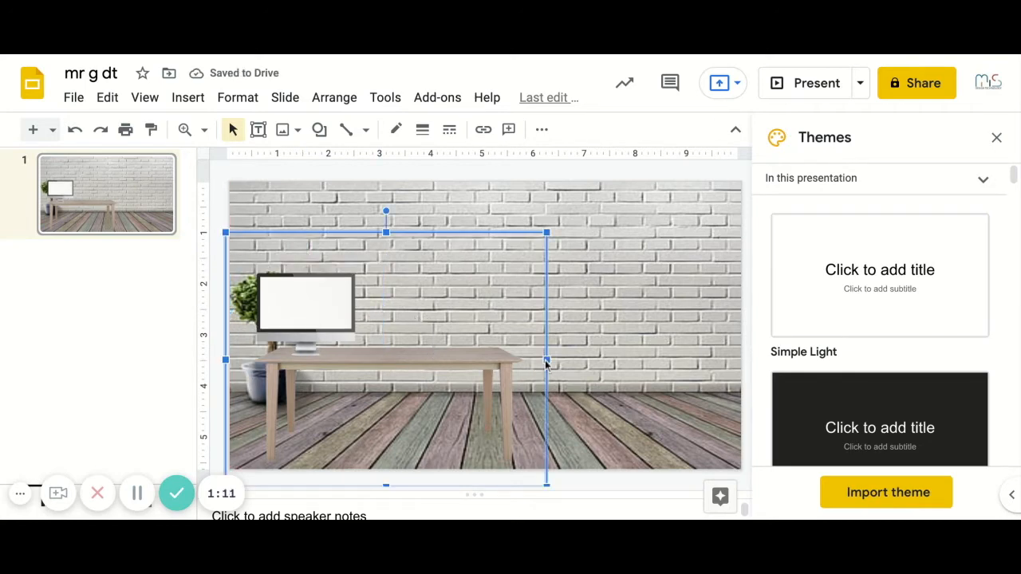
{"action": "left_click_drag", "start_coordinate": [546, 360], "coordinate": [569, 360]}
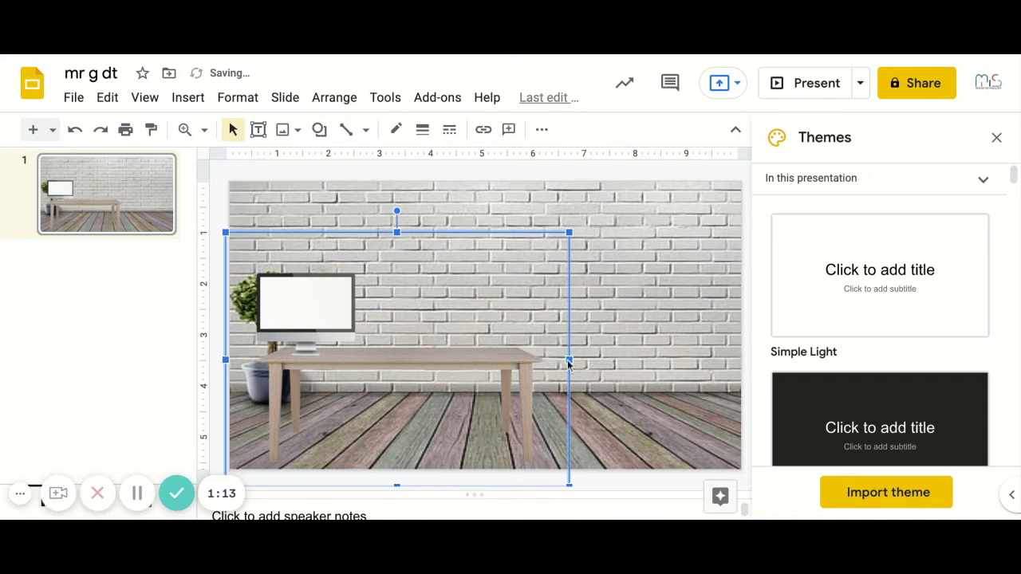
Shrink the iMac slightly and move it back to the left end of the tabletop
{"action": "left_click", "coordinate": [305, 299]}
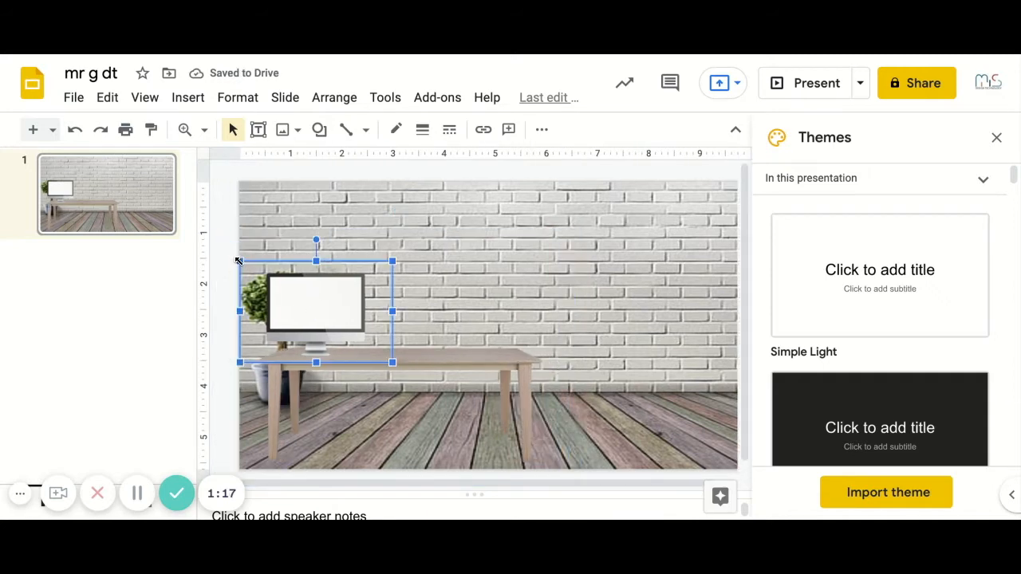
{"action": "left_click_drag", "start_coordinate": [239, 261], "coordinate": [254, 272]}
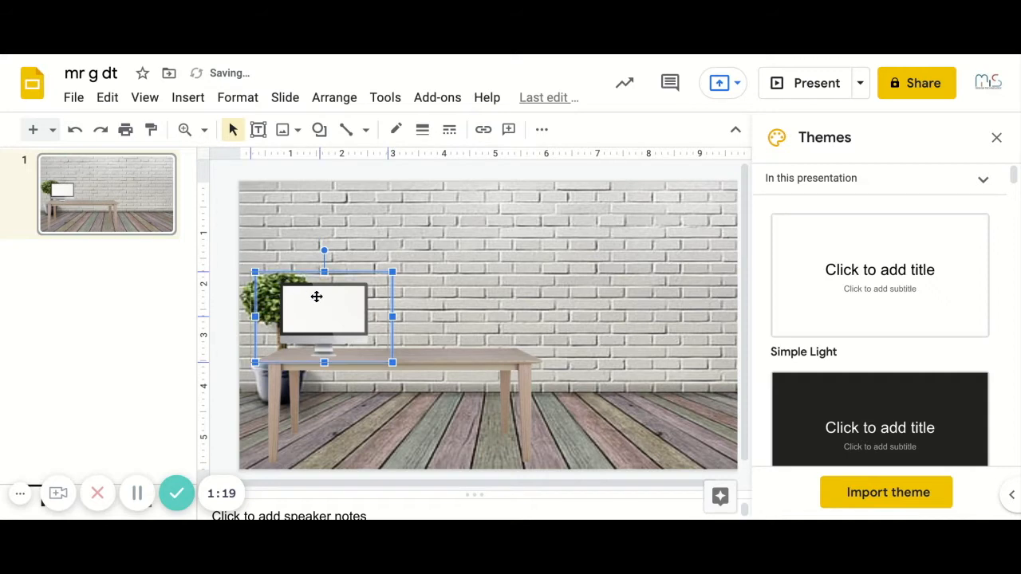
{"action": "left_click_drag", "start_coordinate": [317, 297], "coordinate": [304, 297]}
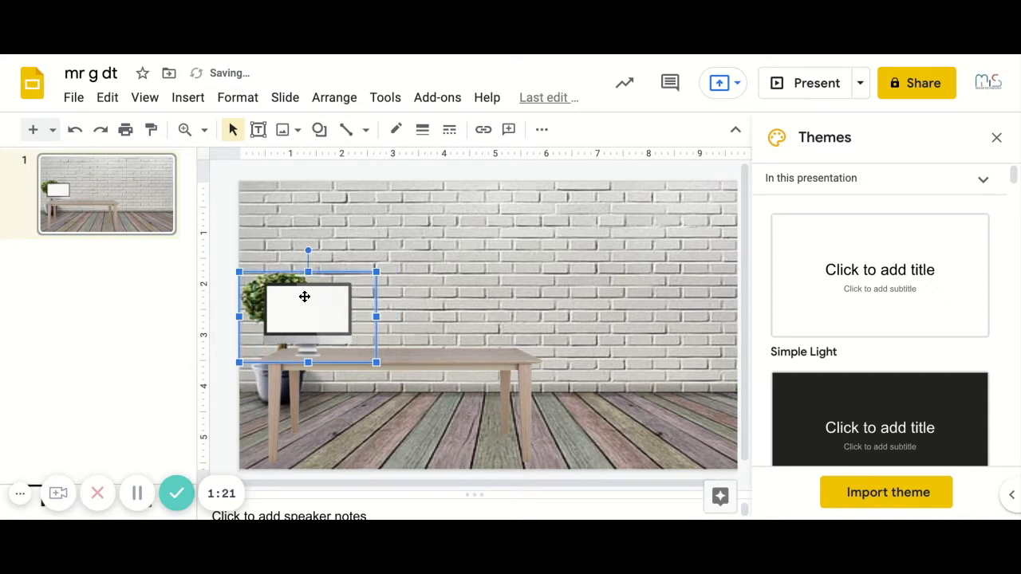
Duplicate the iMac twice and place the copies in the middle and at the right end of the tabletop
{"action": "key", "text": "ctrl+d"}
{"action": "key", "text": "ctrl+d"}
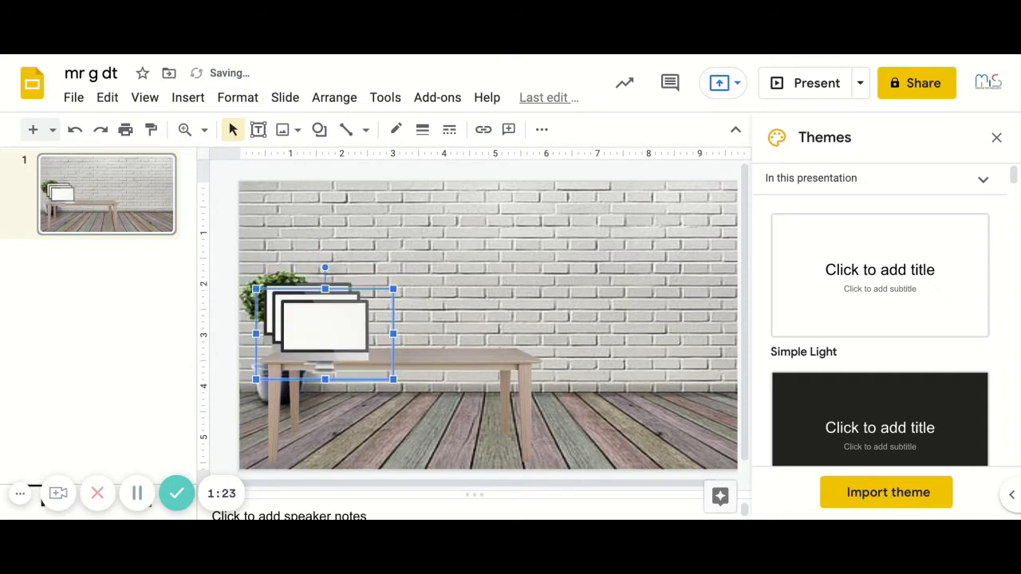
{"action": "left_click_drag", "start_coordinate": [308, 315], "coordinate": [463, 306]}
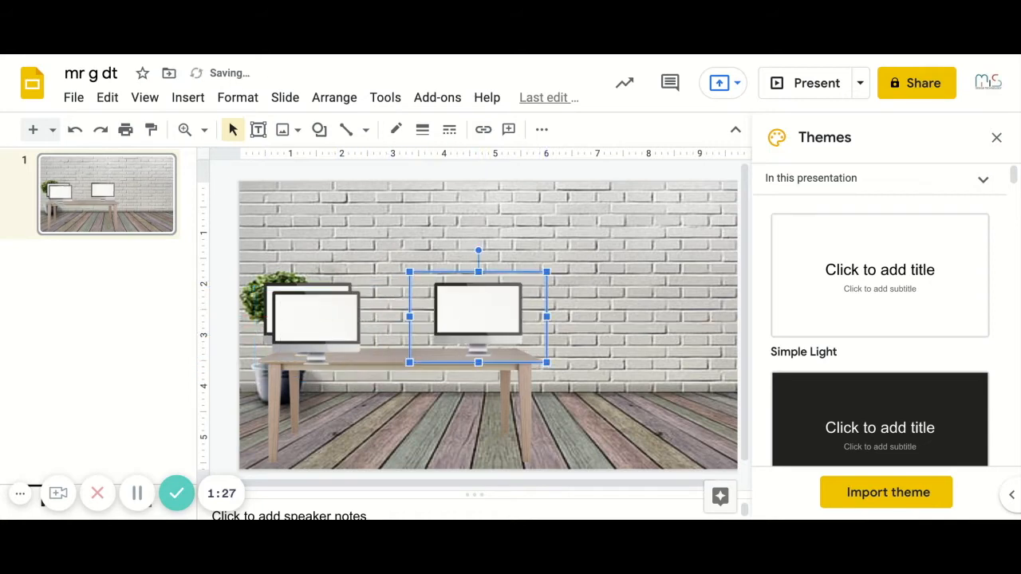
{"action": "left_click_drag", "start_coordinate": [318, 314], "coordinate": [381, 314]}
Select all three iMacs and scale them down together so they stay standing on the tabletop
{"action": "left_click", "coordinate": [301, 312]}
{"action": "left_click", "coordinate": [378, 312], "text": "shift"}
{"action": "left_click", "coordinate": [470, 315], "text": "shift"}
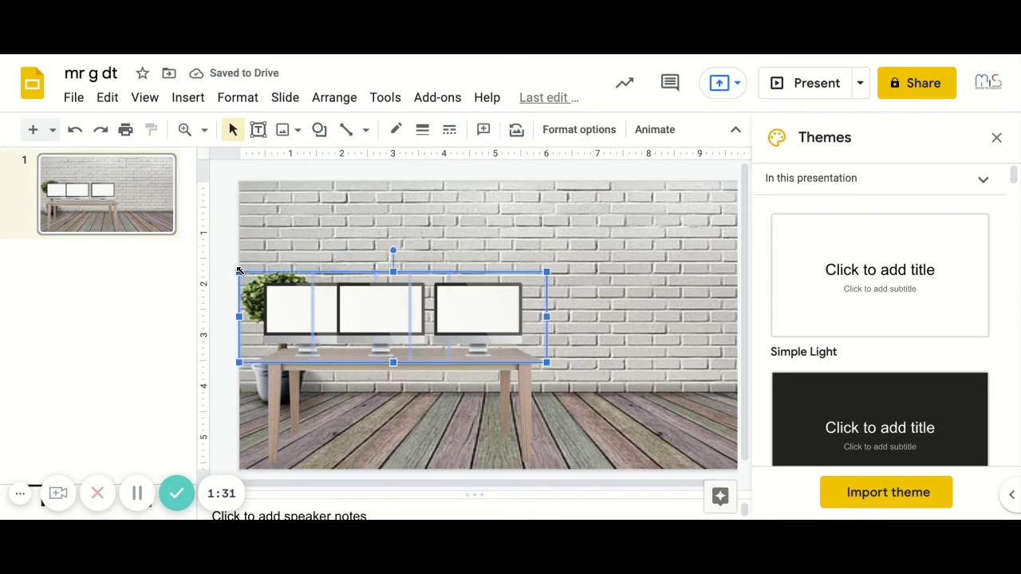
{"action": "left_click_drag", "start_coordinate": [239, 272], "coordinate": [266, 280]}
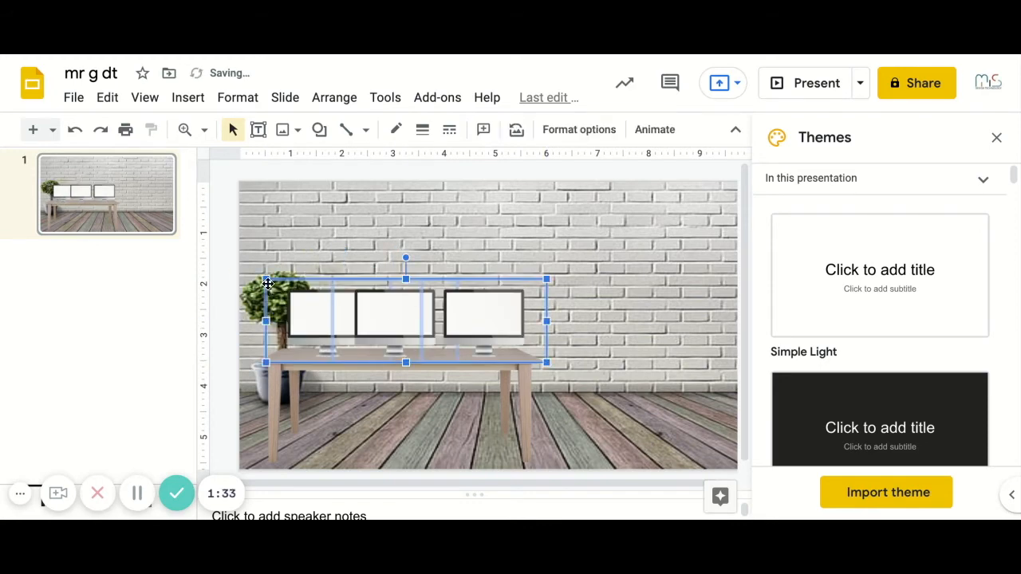
Move the leftmost iMac left to the slide's edge so it no longer overlaps the middle one
{"action": "left_click", "coordinate": [295, 417]}
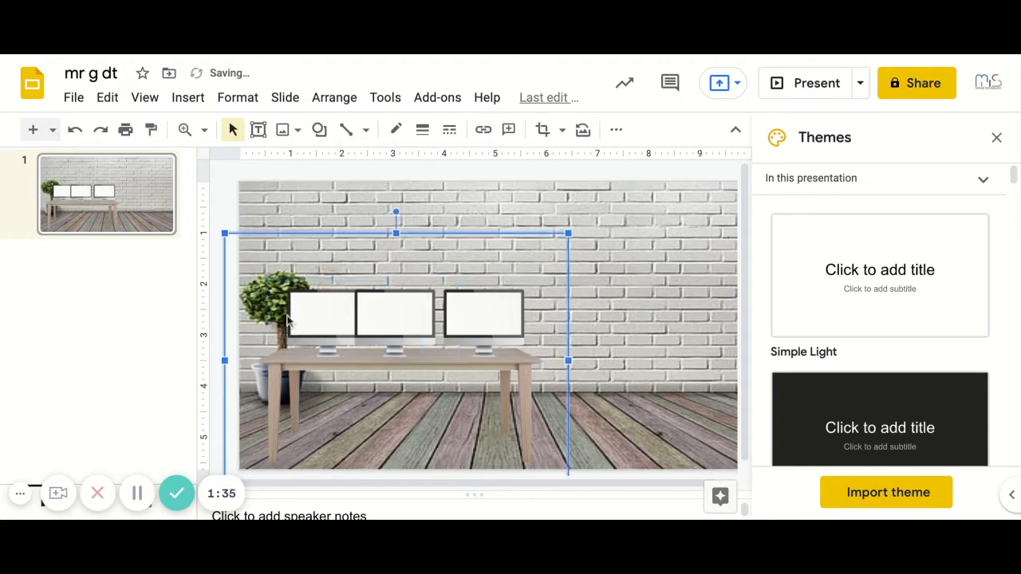
{"action": "left_click", "coordinate": [301, 321]}
{"action": "left_click_drag", "start_coordinate": [313, 324], "coordinate": [302, 323]}
{"action": "key", "text": "Left"}
{"action": "key", "text": "Left"}
{"action": "key", "text": "Left"}
{"action": "key", "text": "Left"}
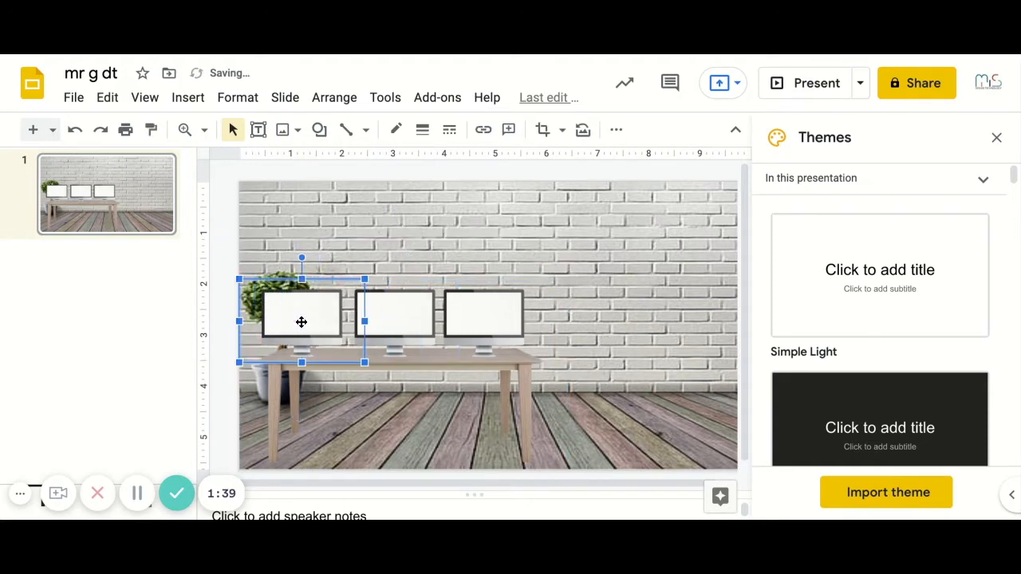
Adjust the middle and right iMacs so the three stand in an evenly spaced row on the table
{"action": "left_click", "coordinate": [380, 318]}
{"action": "left_click_drag", "start_coordinate": [381, 317], "coordinate": [376, 319]}
{"action": "left_click_drag", "start_coordinate": [489, 317], "coordinate": [482, 322]}
{"action": "left_click_drag", "start_coordinate": [398, 317], "coordinate": [408, 318]}
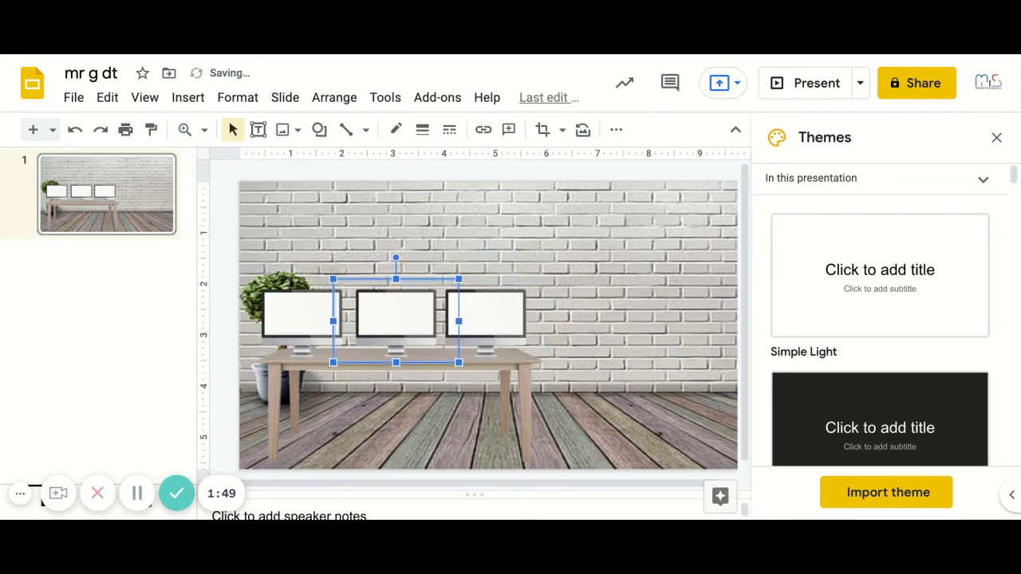
{"action": "left_click", "coordinate": [457, 176]}
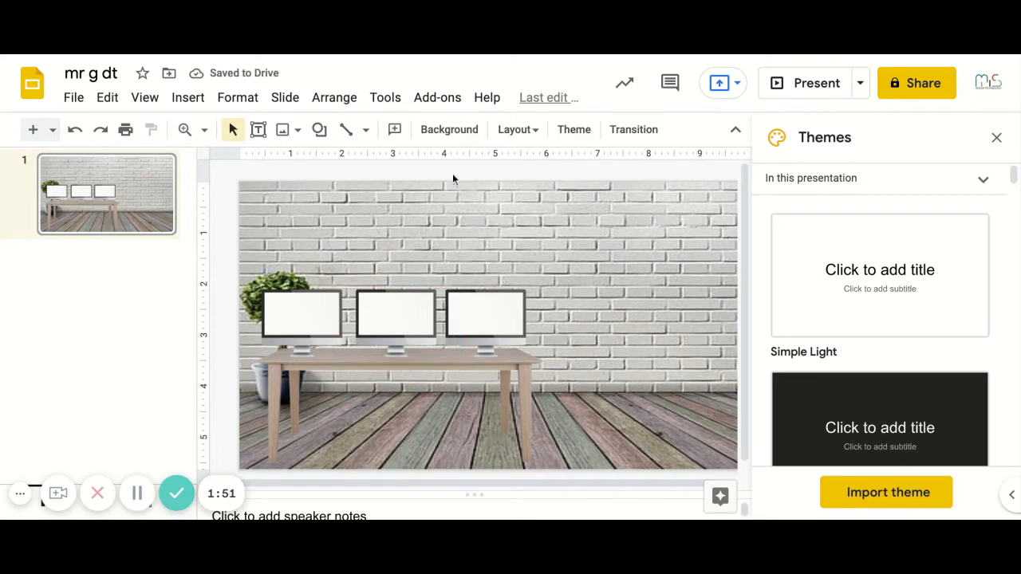
{"action": "left_click_drag", "start_coordinate": [380, 307], "coordinate": [390, 311]}
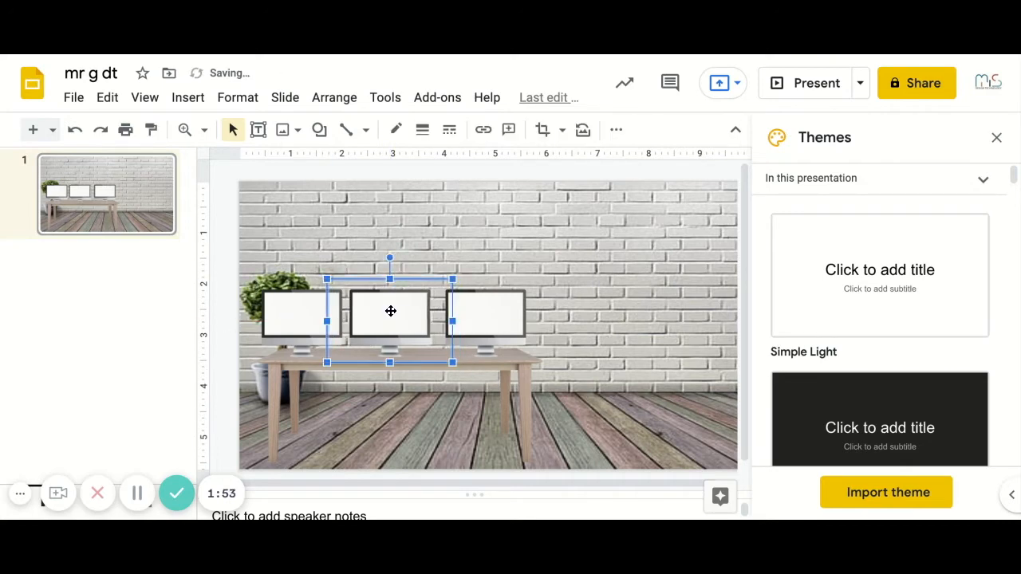
Select the table together with the three iMacs and scale the whole group down towards the lower left
{"action": "left_click", "coordinate": [232, 272]}
{"action": "left_click", "coordinate": [229, 213]}
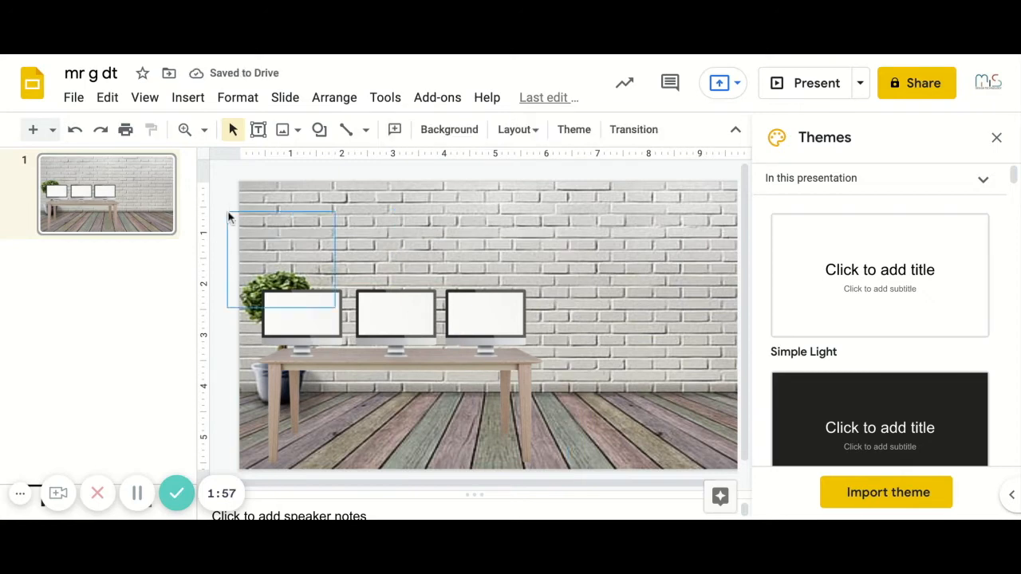
{"action": "left_click", "coordinate": [229, 216]}
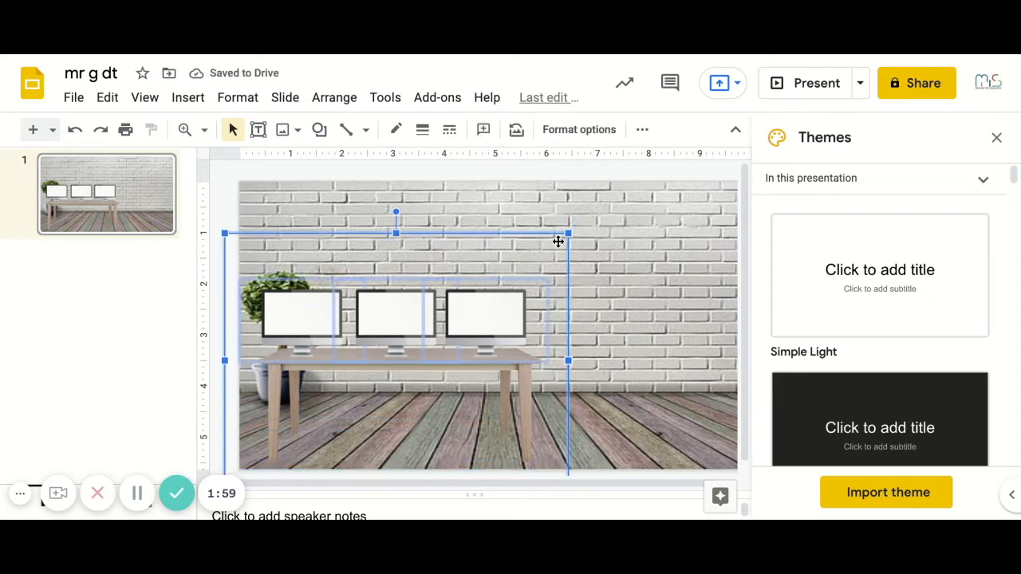
{"action": "left_click_drag", "start_coordinate": [571, 233], "coordinate": [531, 261]}
{"action": "left_click", "coordinate": [221, 167]}
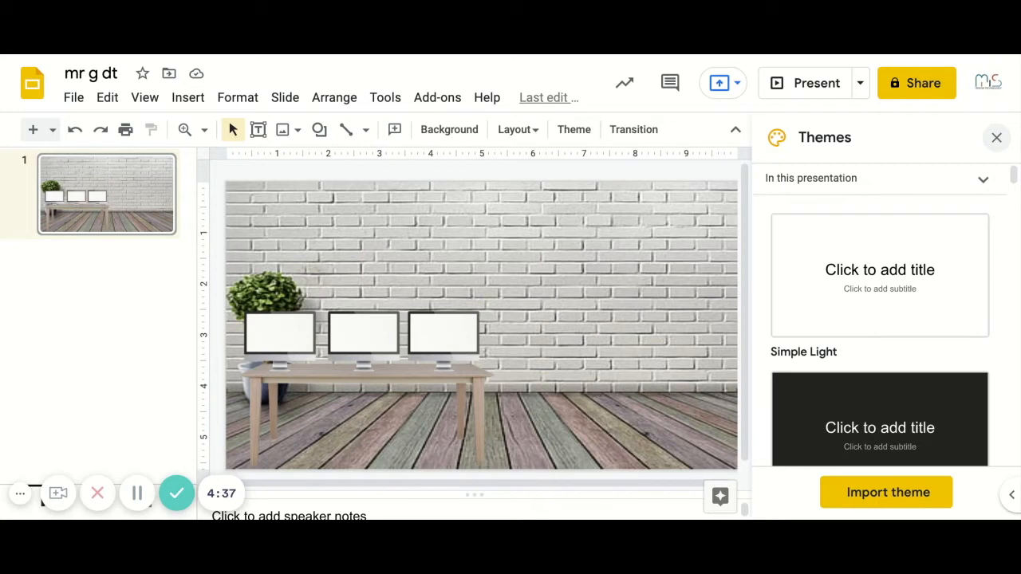
Search the web for images of "transparent smart board" to insert
{"action": "left_click", "coordinate": [190, 99]}
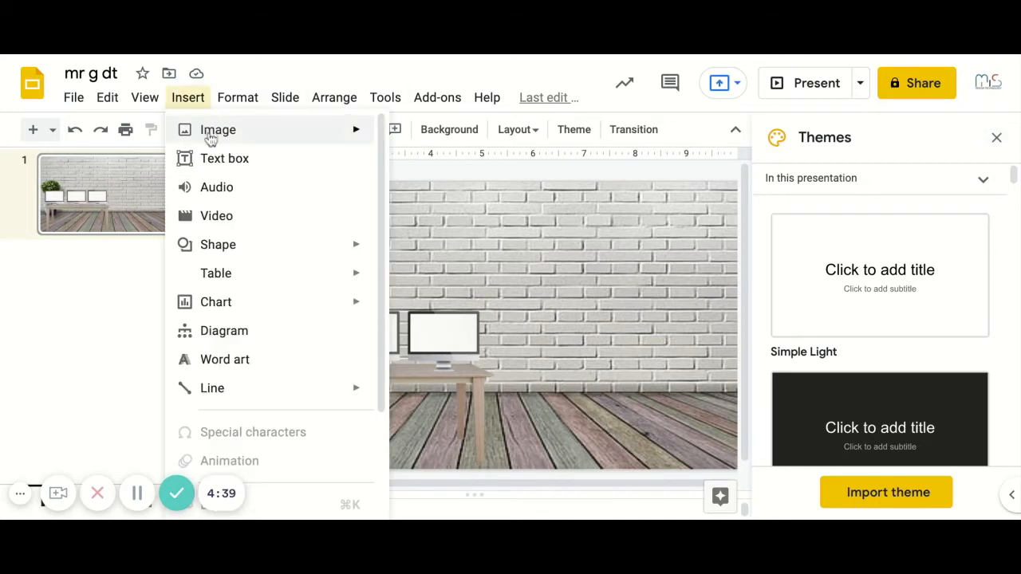
{"action": "mouse_move", "coordinate": [211, 139]}
{"action": "left_click", "coordinate": [455, 165]}
{"action": "left_click", "coordinate": [901, 145]}
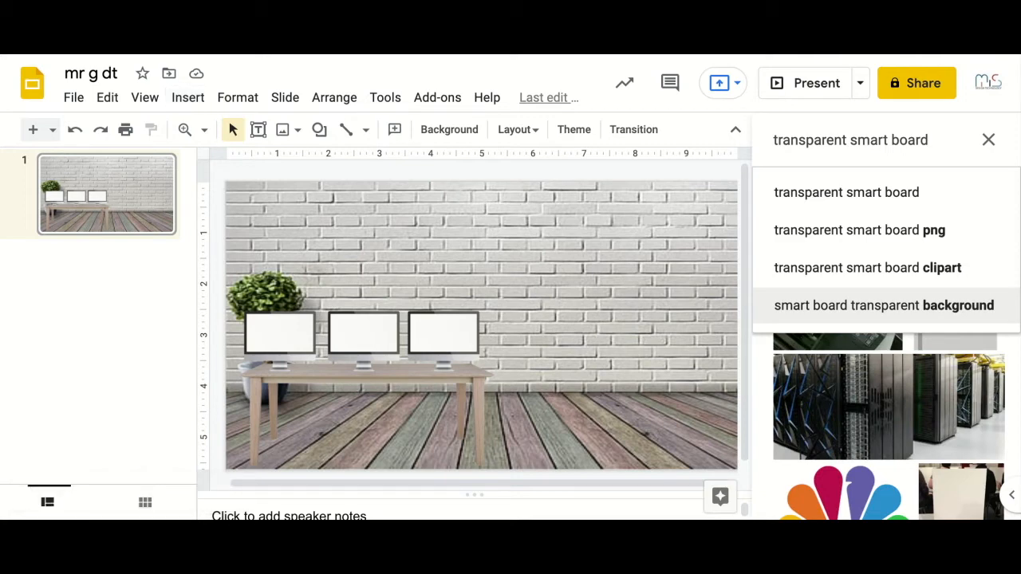
Check the background-removed whiteboard on remove.bg and insert that whiteboard picture from the computer onto the slide
{"action": "key", "text": "ctrl+Tab"}
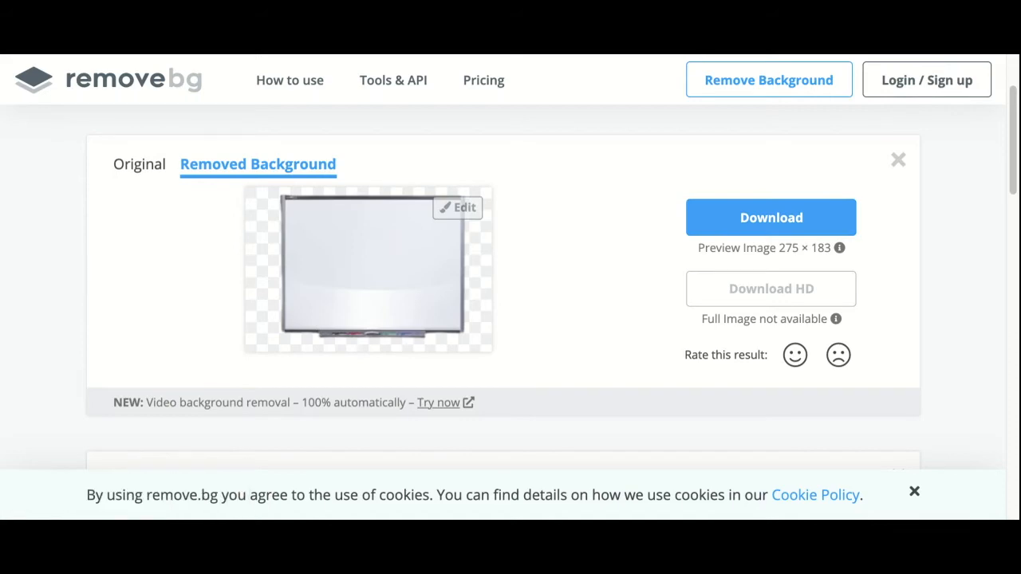
{"action": "key", "text": "ctrl+Tab"}
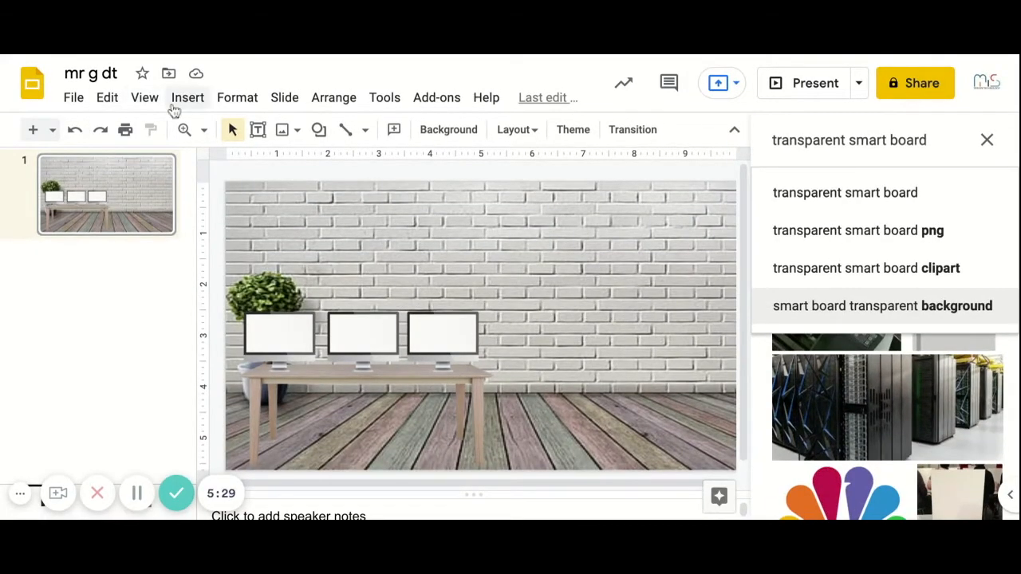
{"action": "left_click", "coordinate": [188, 101]}
{"action": "mouse_move", "coordinate": [198, 126]}
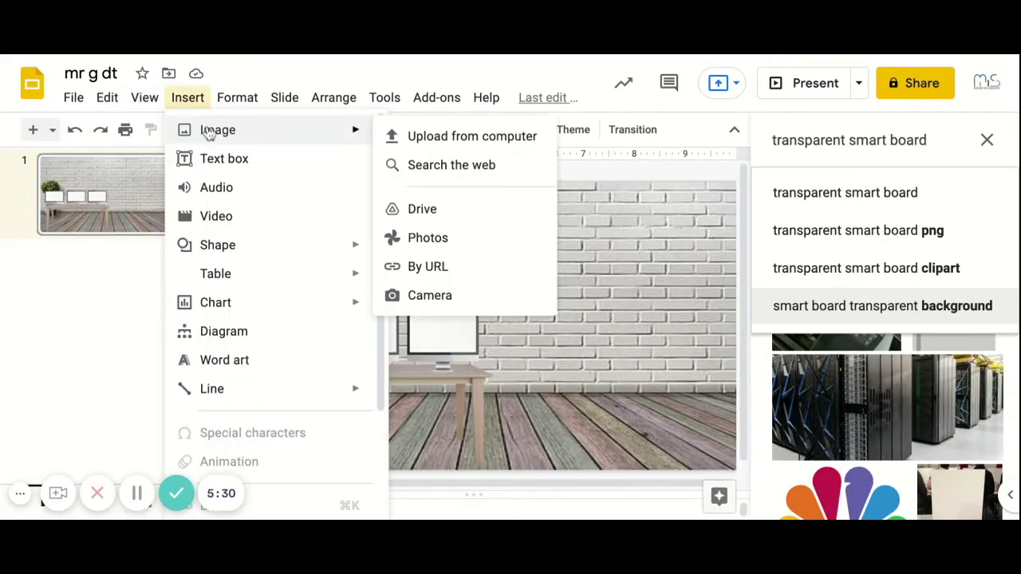
{"action": "left_click", "coordinate": [474, 137]}
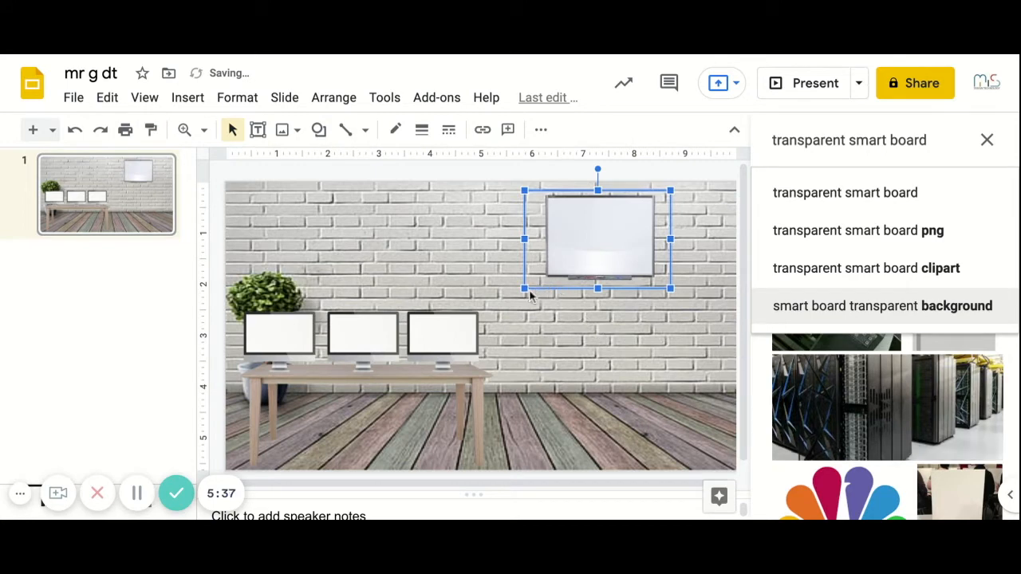
Enlarge the whiteboard and place it on the brick wall above and to the right of the table
{"action": "left_click_drag", "start_coordinate": [524, 288], "coordinate": [489, 311]}
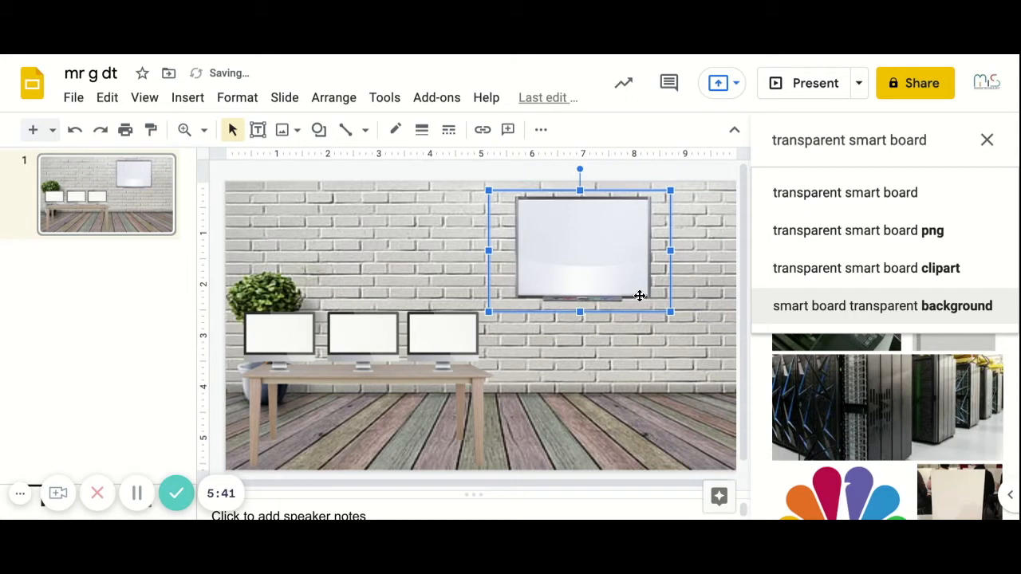
{"action": "left_click_drag", "start_coordinate": [672, 313], "coordinate": [700, 331]}
{"action": "left_click_drag", "start_coordinate": [647, 287], "coordinate": [607, 303]}
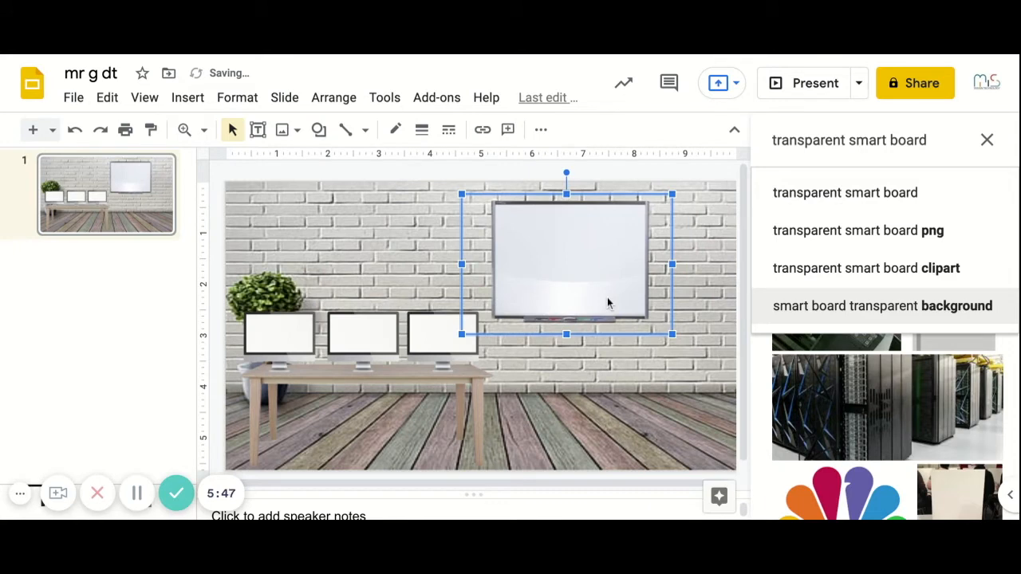
Fine-tune the whiteboard's position by shifting it slightly up and further right on the wall
{"action": "left_click", "coordinate": [390, 175]}
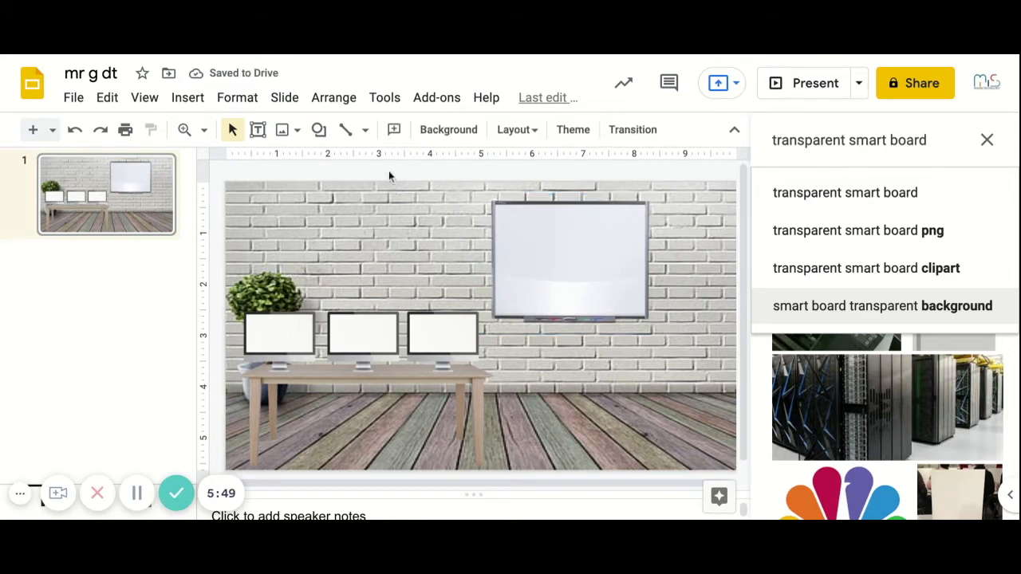
{"action": "left_click", "coordinate": [594, 268]}
{"action": "left_click_drag", "start_coordinate": [583, 263], "coordinate": [590, 266]}
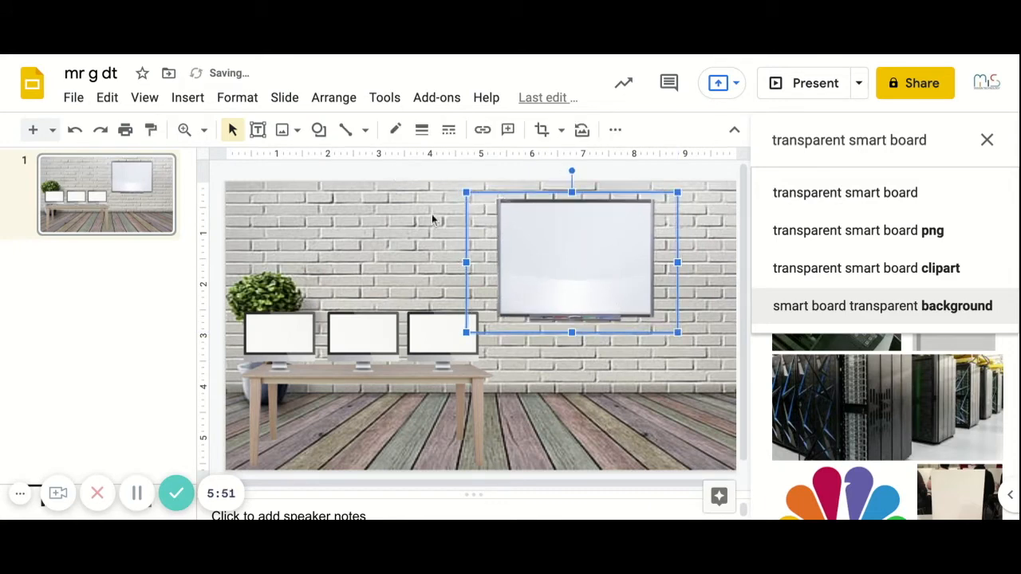
{"action": "left_click", "coordinate": [397, 170]}
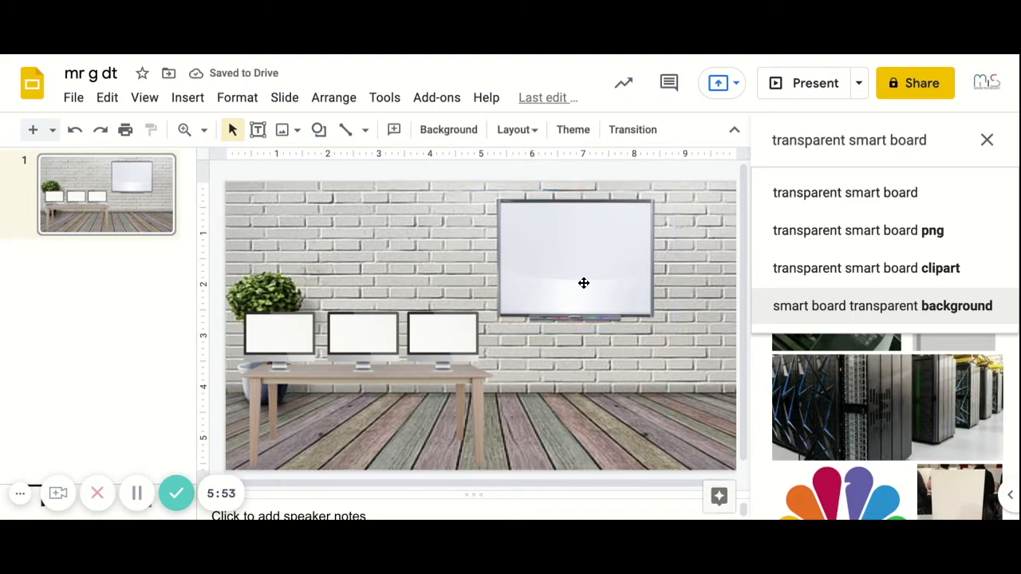
{"action": "left_click_drag", "start_coordinate": [570, 283], "coordinate": [584, 283]}
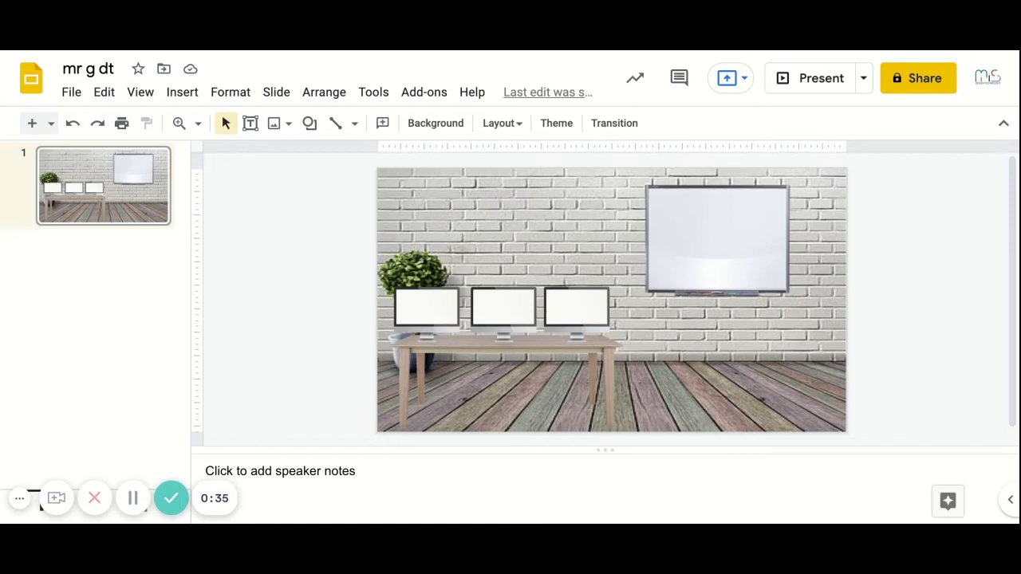
Insert the YouTube logo picture from the computer onto the slide
{"action": "left_click", "coordinate": [182, 95]}
{"action": "mouse_move", "coordinate": [199, 128]}
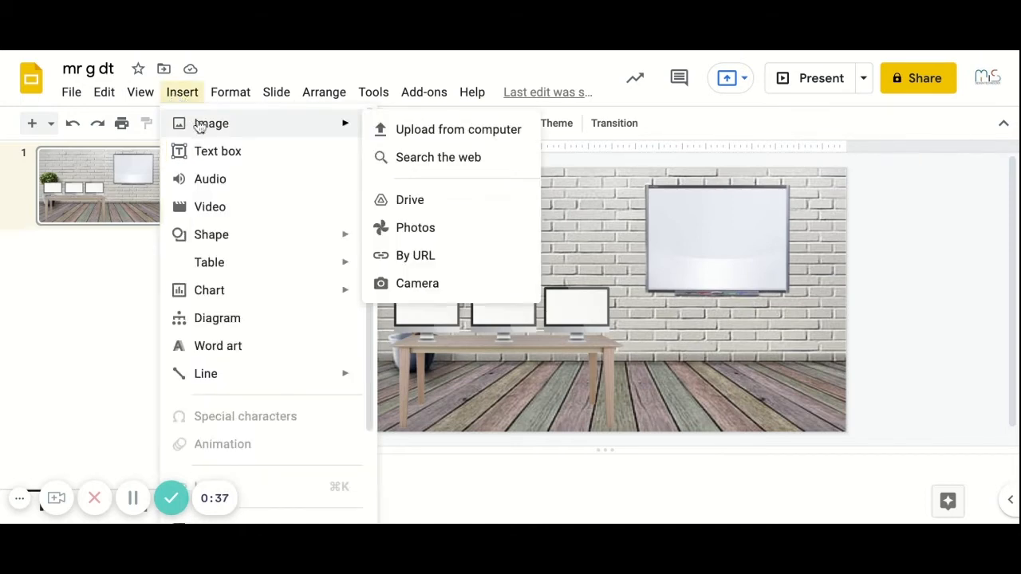
{"action": "left_click", "coordinate": [401, 133]}
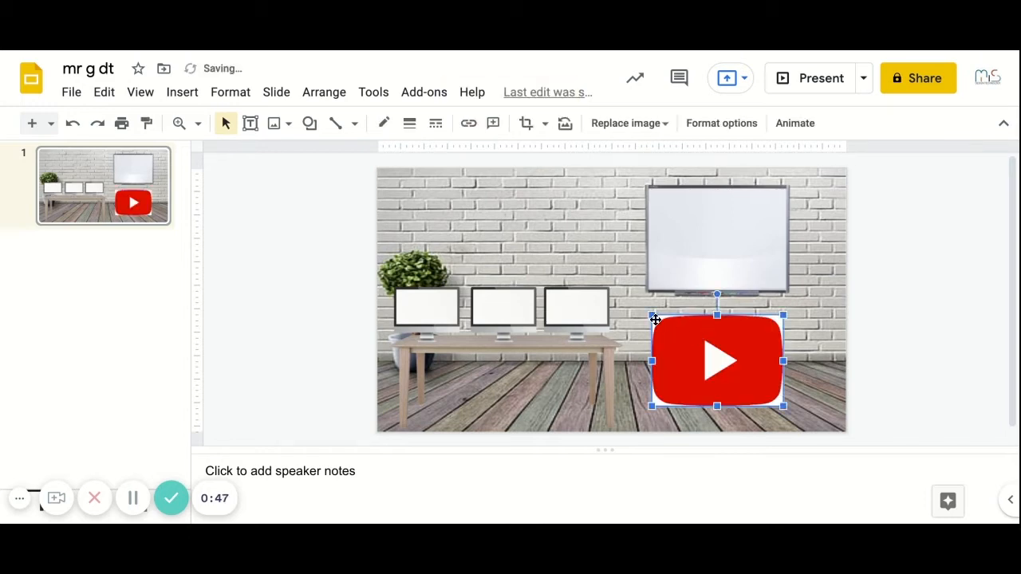
Shrink the YouTube logo and centre it on the left iMac's screen
{"action": "left_click_drag", "start_coordinate": [652, 316], "coordinate": [413, 295]}
{"action": "left_click_drag", "start_coordinate": [402, 288], "coordinate": [428, 308]}
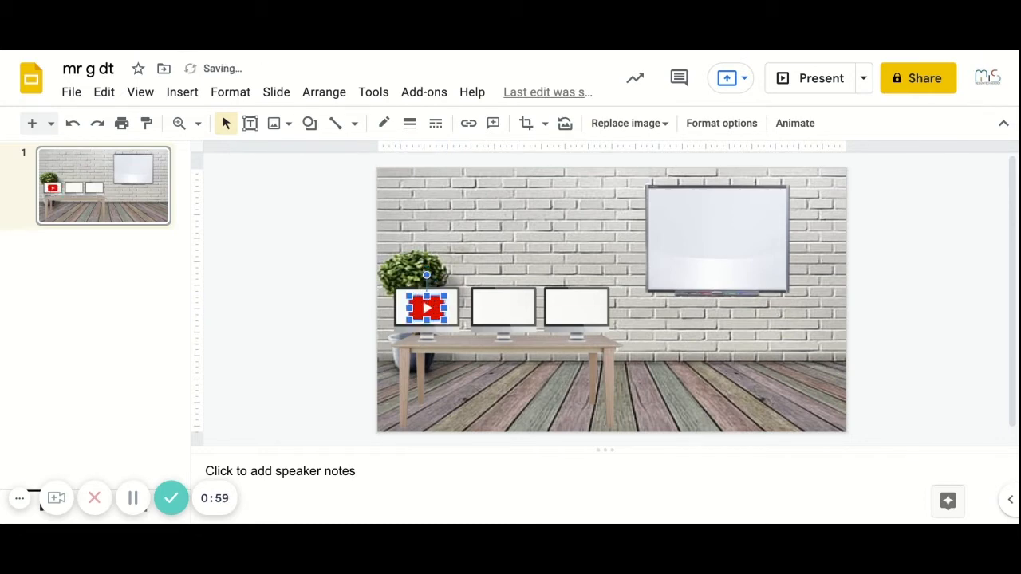
{"action": "left_click", "coordinate": [287, 299]}
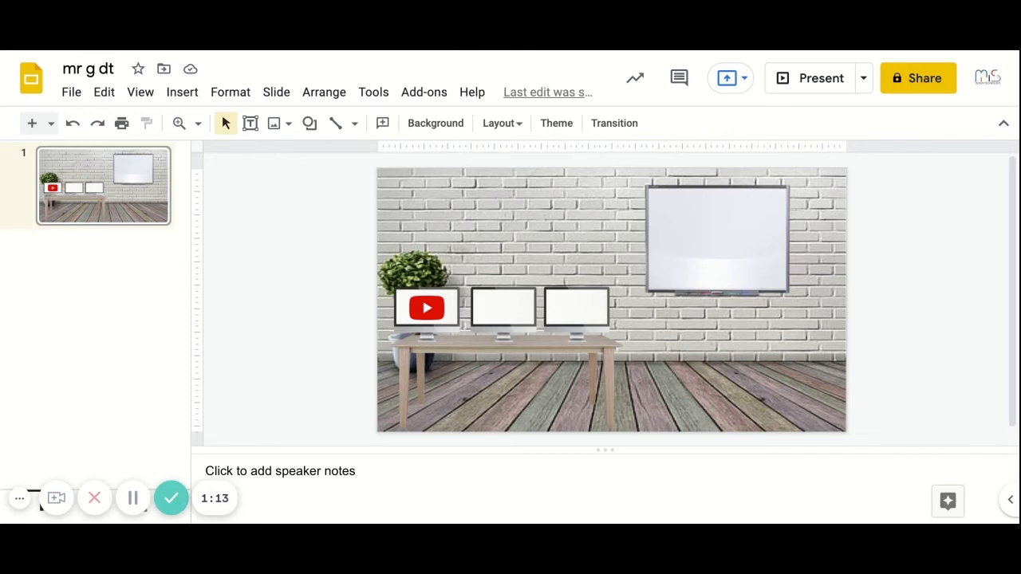
Switch to the Google Docs document of links and copy the YouTube channel URL
{"action": "key", "text": "ctrl+Tab"}
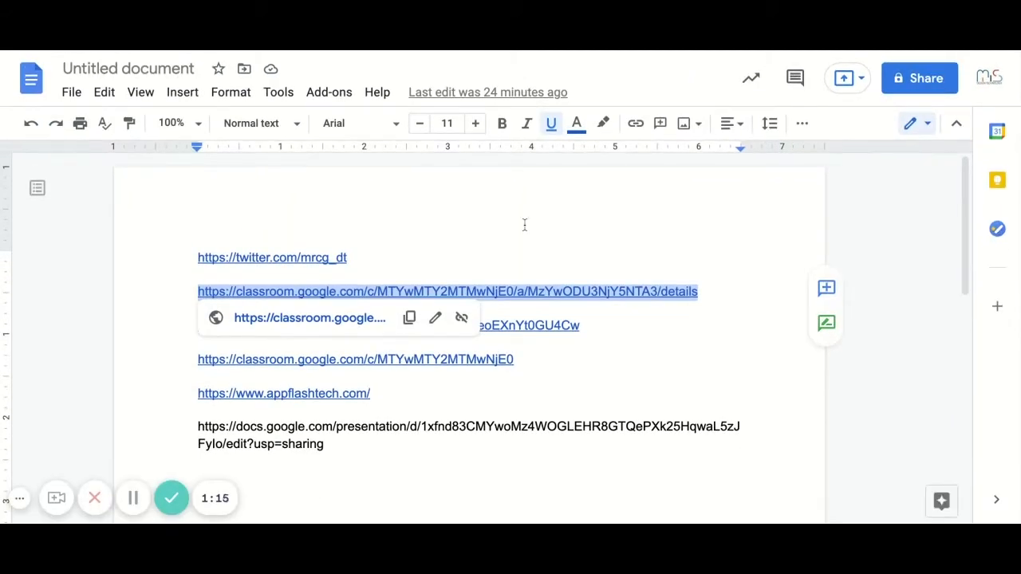
{"action": "left_click", "coordinate": [551, 251]}
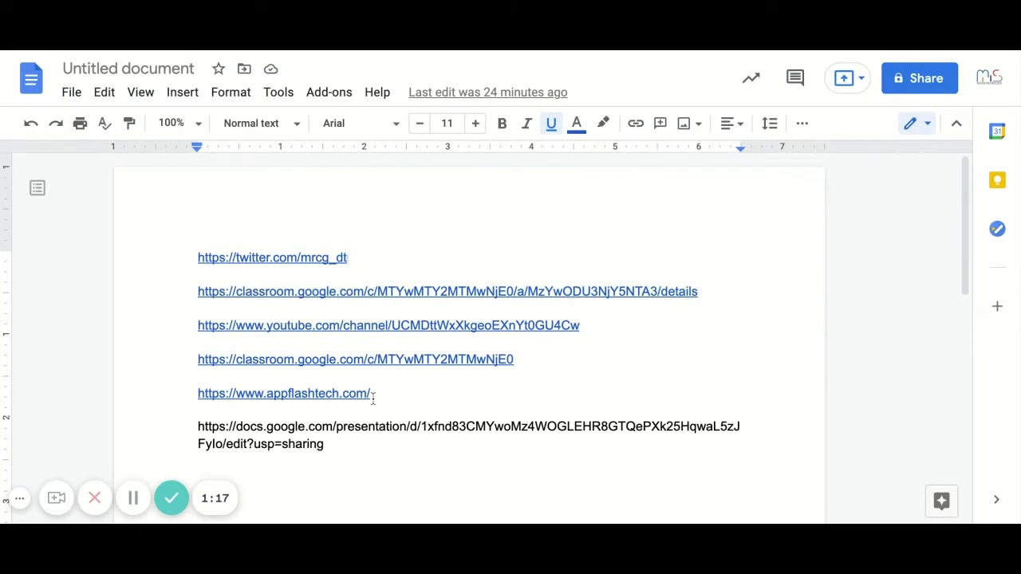
{"action": "triple_click", "coordinate": [588, 325]}
{"action": "left_click", "coordinate": [409, 353]}
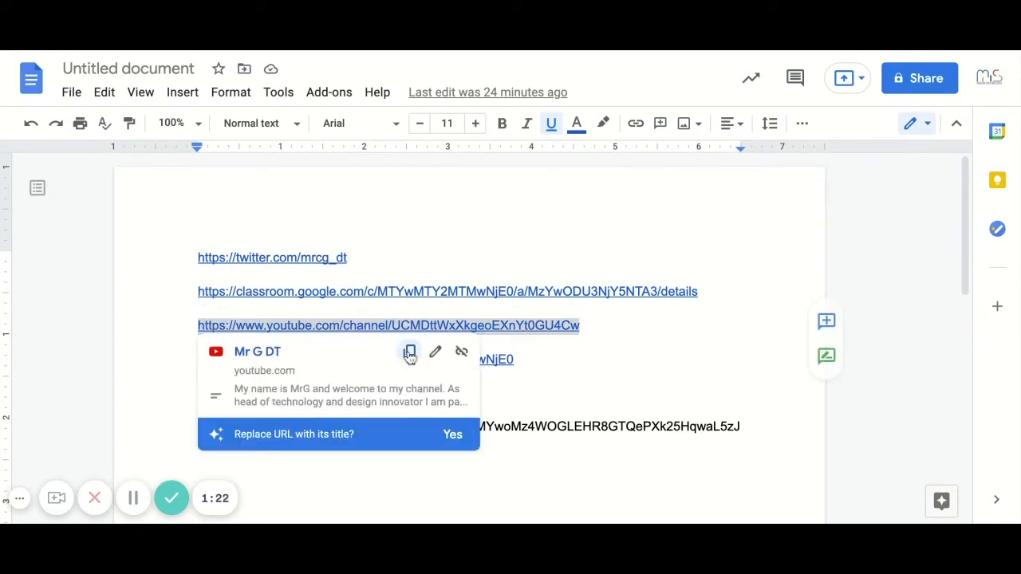
Return to the Google Slides presentation and link the YouTube logo on the left iMac to the copied channel URL
{"action": "left_click", "coordinate": [349, 50]}
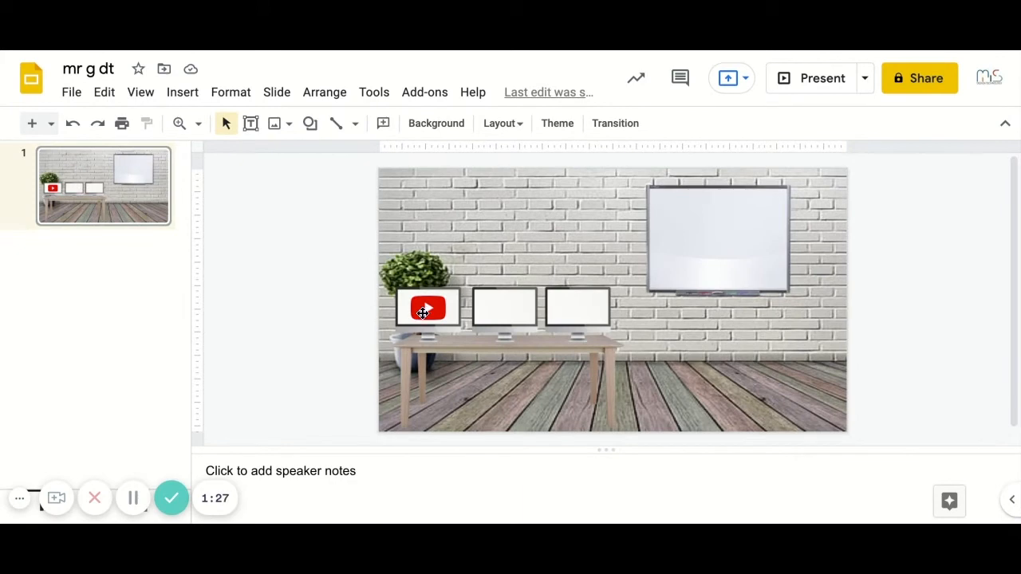
{"action": "left_click", "coordinate": [423, 311]}
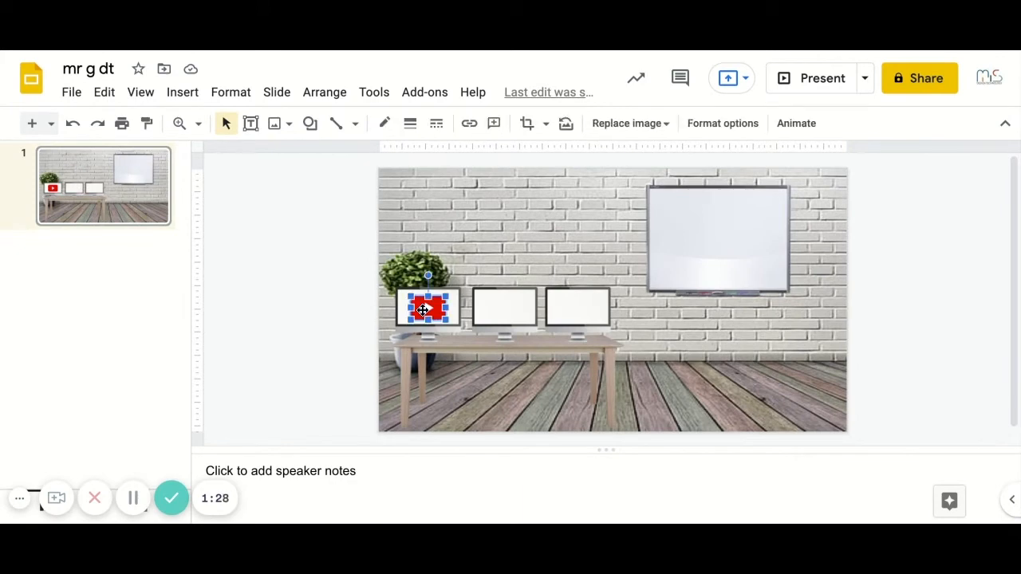
{"action": "left_click", "coordinate": [469, 123]}
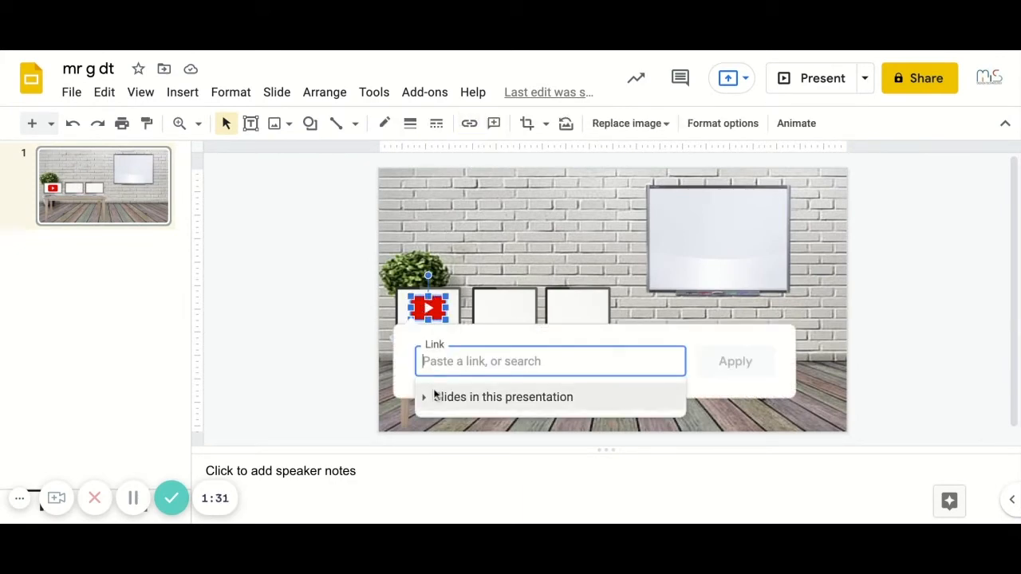
{"action": "key", "text": "ctrl+v"}
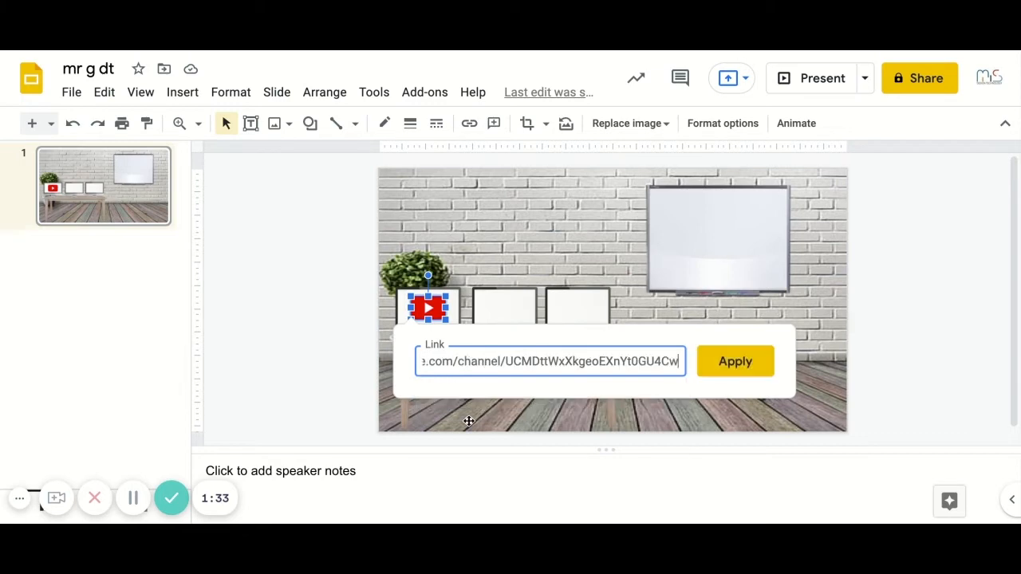
{"action": "left_click", "coordinate": [735, 367]}
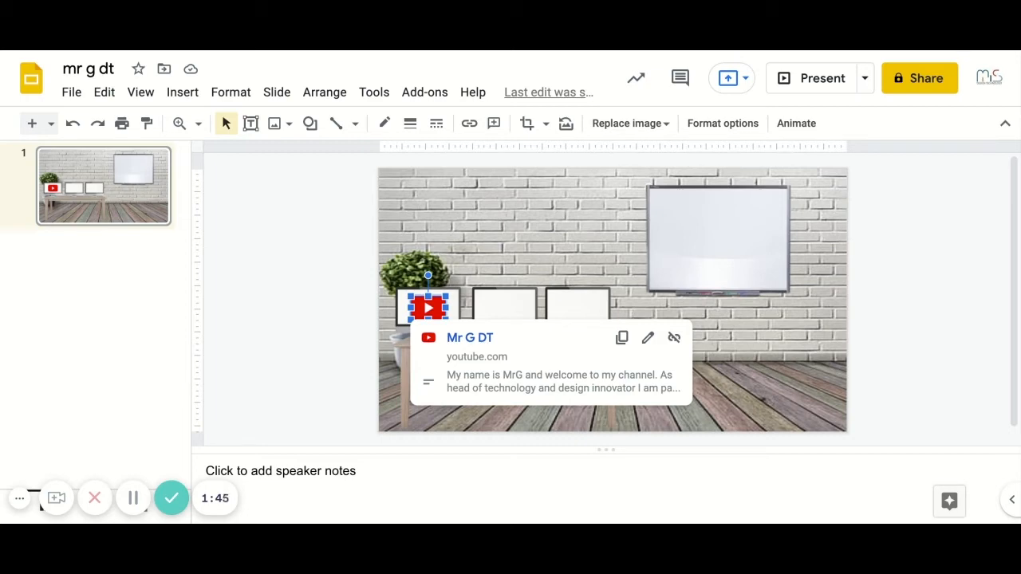
Insert the Google Classroom logo from the computer, shrink it and centre it on the middle iMac's screen
{"action": "left_click", "coordinate": [501, 304]}
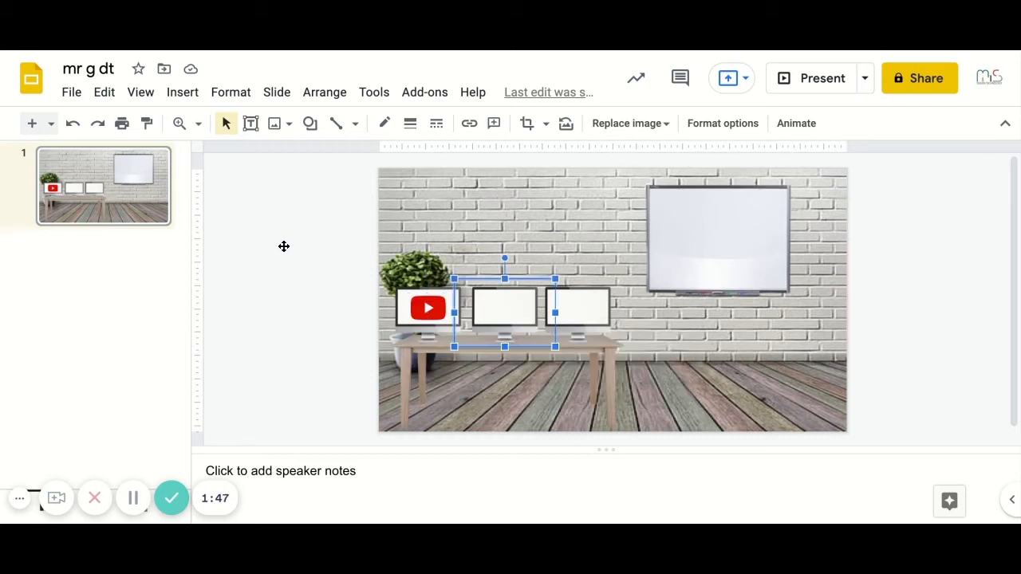
{"action": "left_click", "coordinate": [183, 92]}
{"action": "mouse_move", "coordinate": [230, 91]}
{"action": "mouse_move", "coordinate": [183, 94]}
{"action": "mouse_move", "coordinate": [196, 123]}
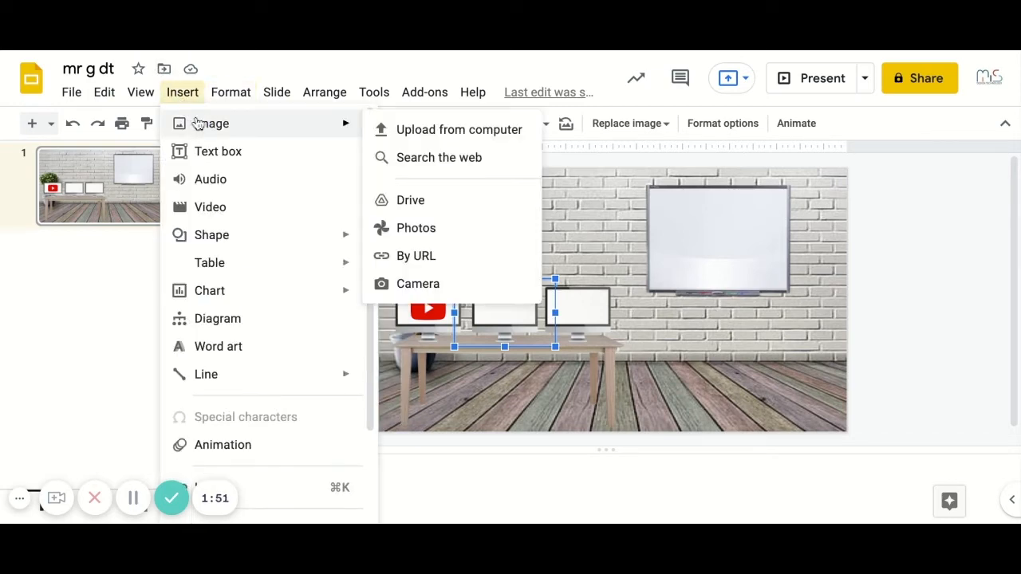
{"action": "left_click", "coordinate": [447, 130]}
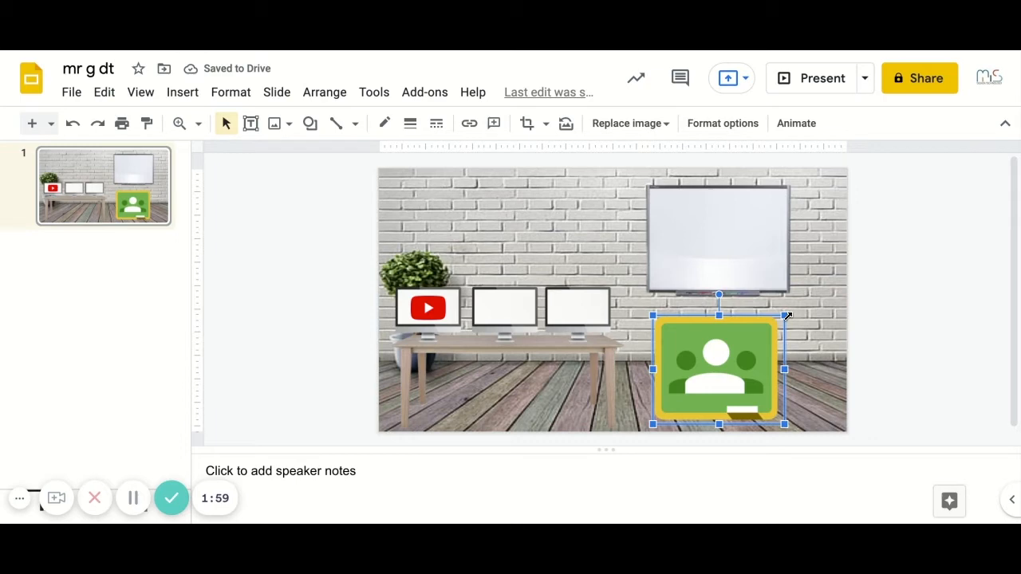
{"action": "left_click_drag", "start_coordinate": [786, 317], "coordinate": [508, 312]}
{"action": "left_click", "coordinate": [311, 298]}
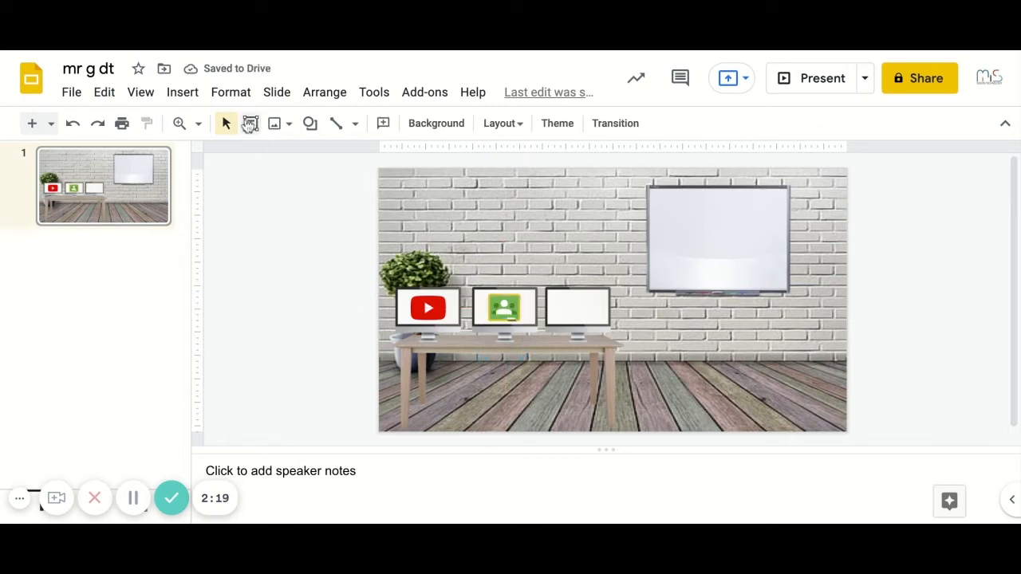
Switch to the Google Docs document and copy the Google Classroom URL ending in /details
{"action": "left_click", "coordinate": [337, 49]}
{"action": "scroll", "coordinate": [490, 275], "scroll_direction": "up", "scroll_amount": 1}
{"action": "left_click_drag", "start_coordinate": [490, 265], "coordinate": [499, 275]}
{"action": "left_click_drag", "start_coordinate": [718, 296], "coordinate": [197, 292]}
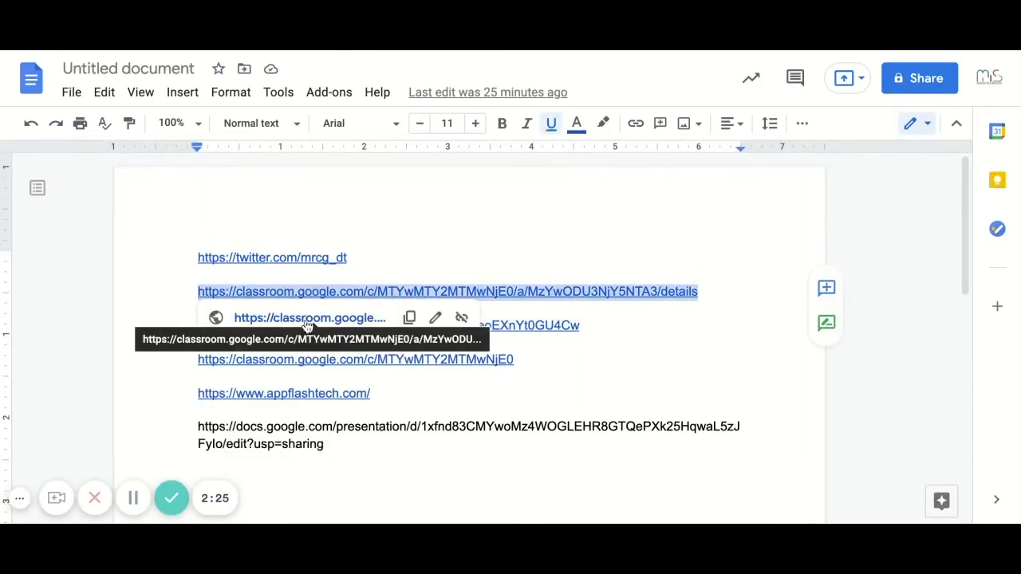
{"action": "left_click", "coordinate": [409, 318]}
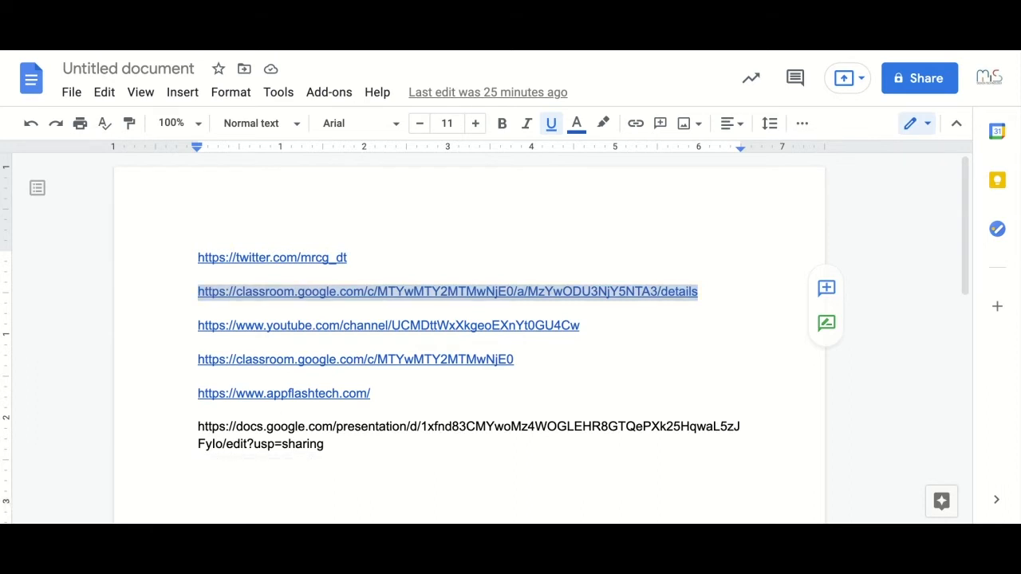
Return to the Google Slides presentation and link the Google Classroom logo to the copied classroom URL
{"action": "left_click", "coordinate": [479, 51]}
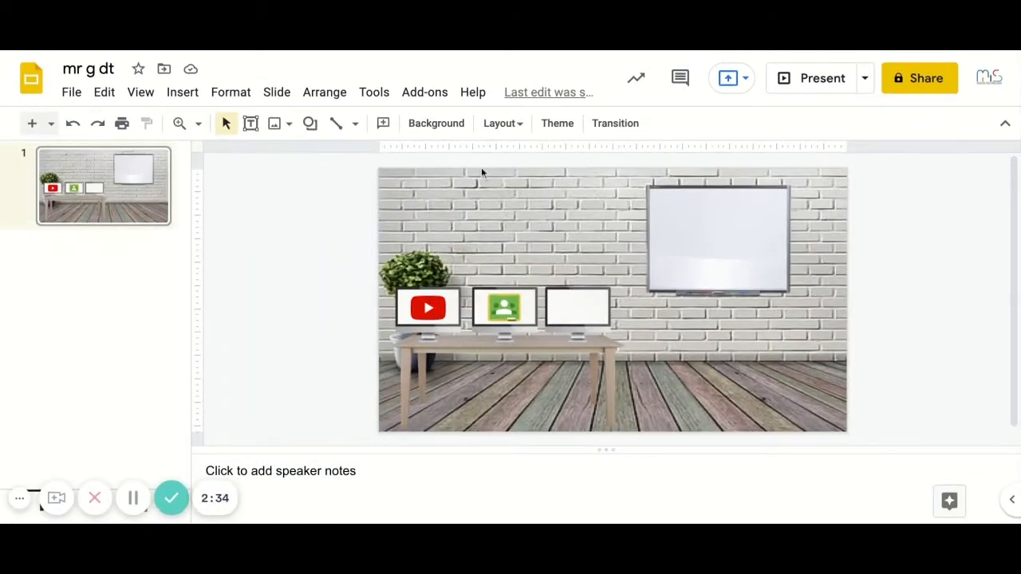
{"action": "left_click", "coordinate": [500, 308]}
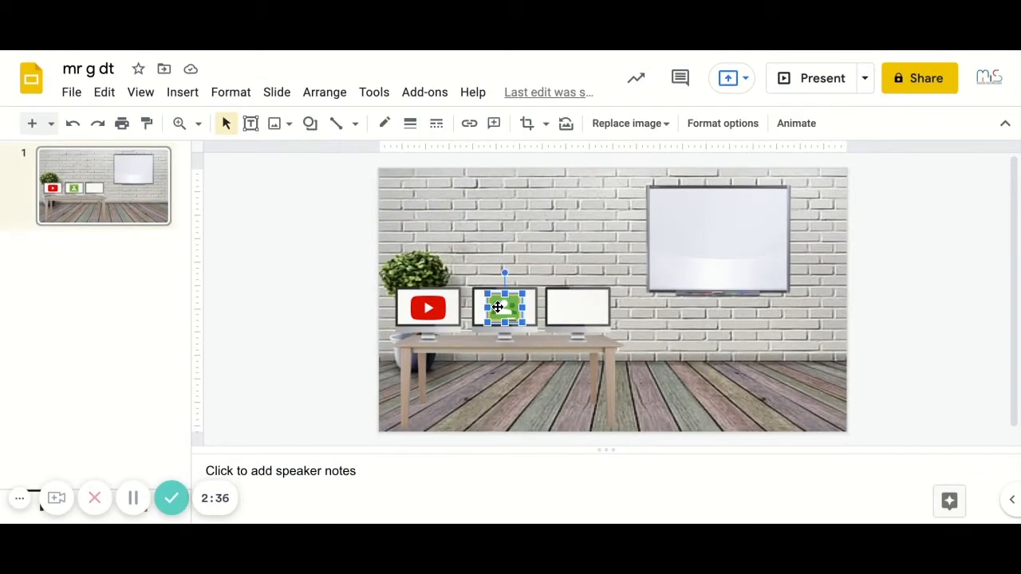
{"action": "left_click", "coordinate": [470, 125]}
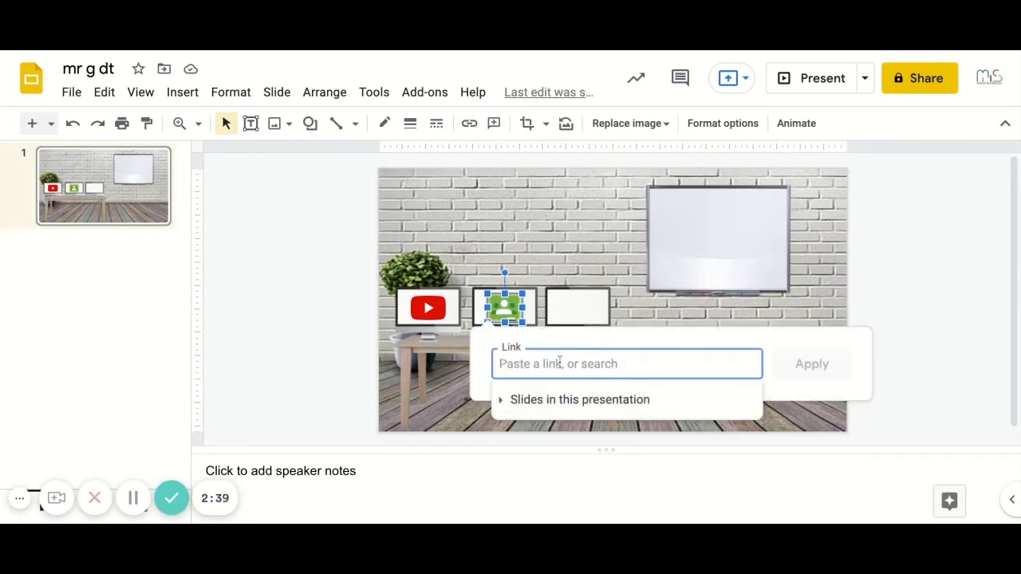
{"action": "key", "text": "super+v"}
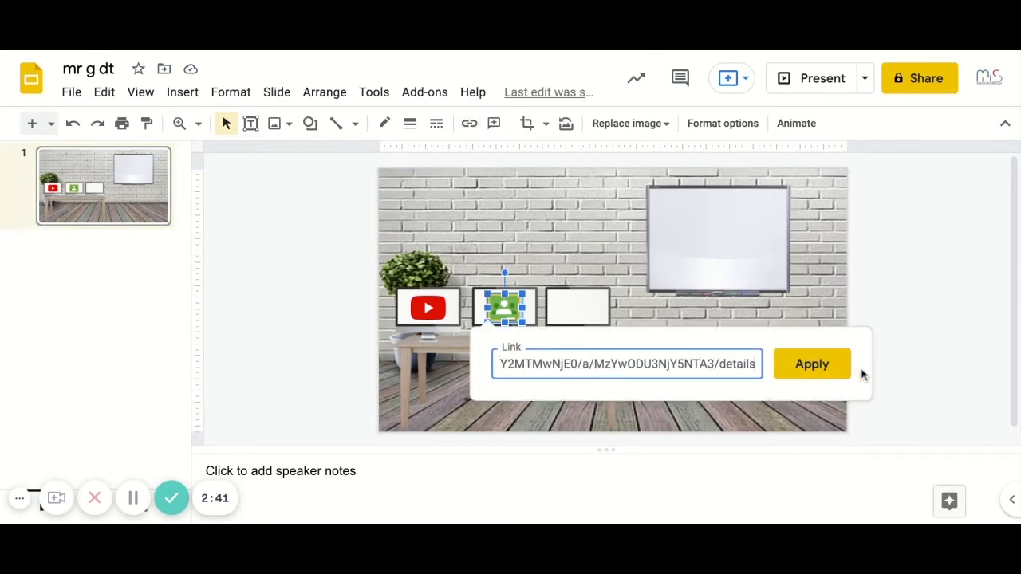
{"action": "left_click", "coordinate": [826, 365]}
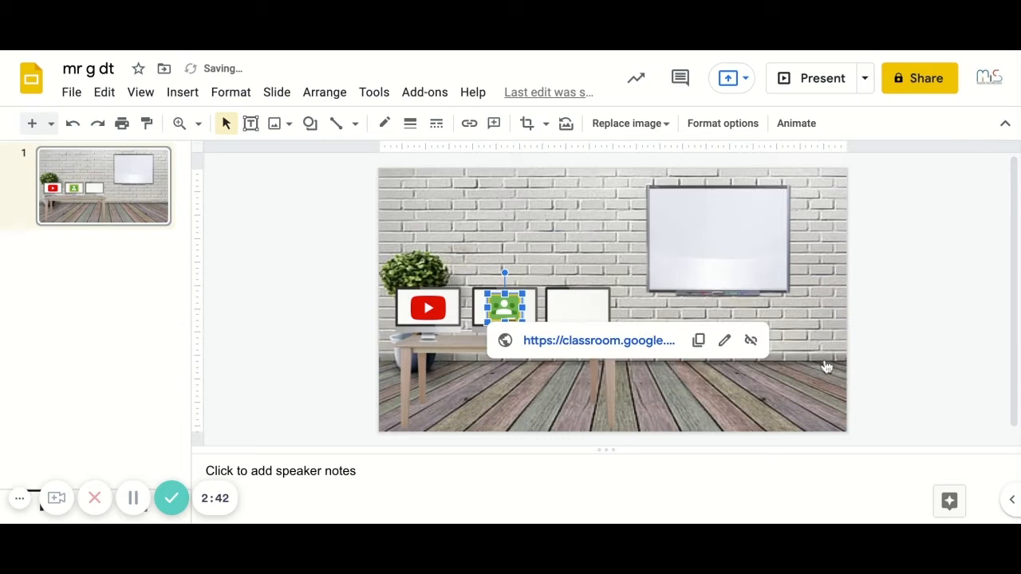
Insert the App Flash logo picture from the computer onto the slide
{"action": "left_click", "coordinate": [574, 314]}
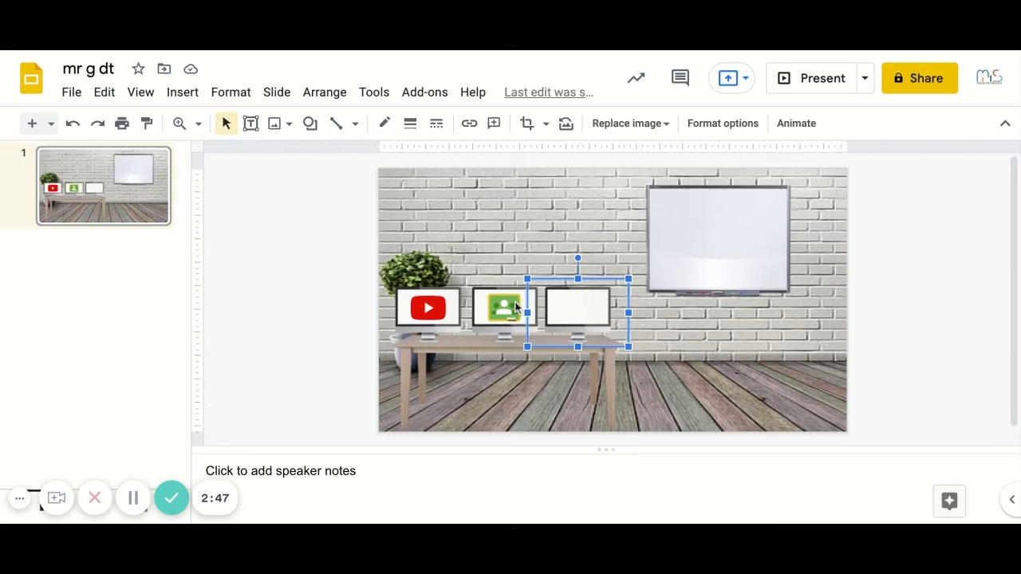
{"action": "left_click", "coordinate": [183, 94]}
{"action": "mouse_move", "coordinate": [199, 125]}
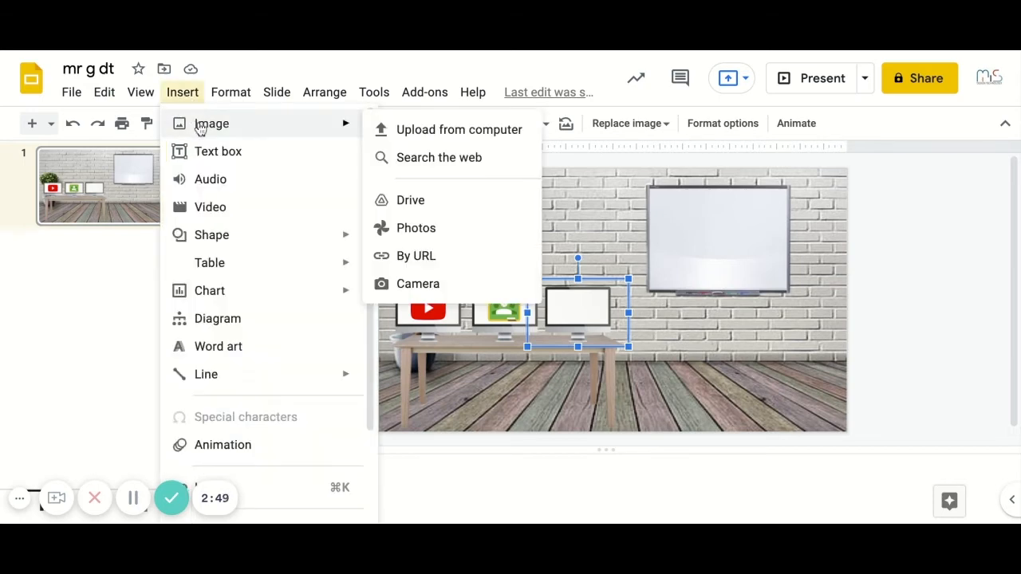
{"action": "left_click", "coordinate": [416, 134]}
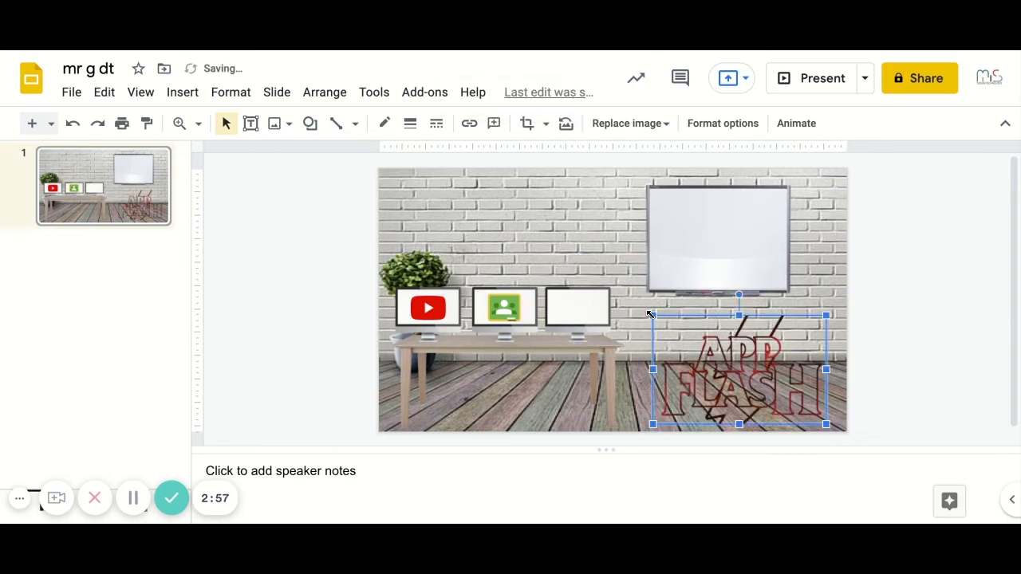
Shrink the App Flash logo and centre it within the right iMac's screen
{"action": "left_click_drag", "start_coordinate": [652, 316], "coordinate": [755, 381]}
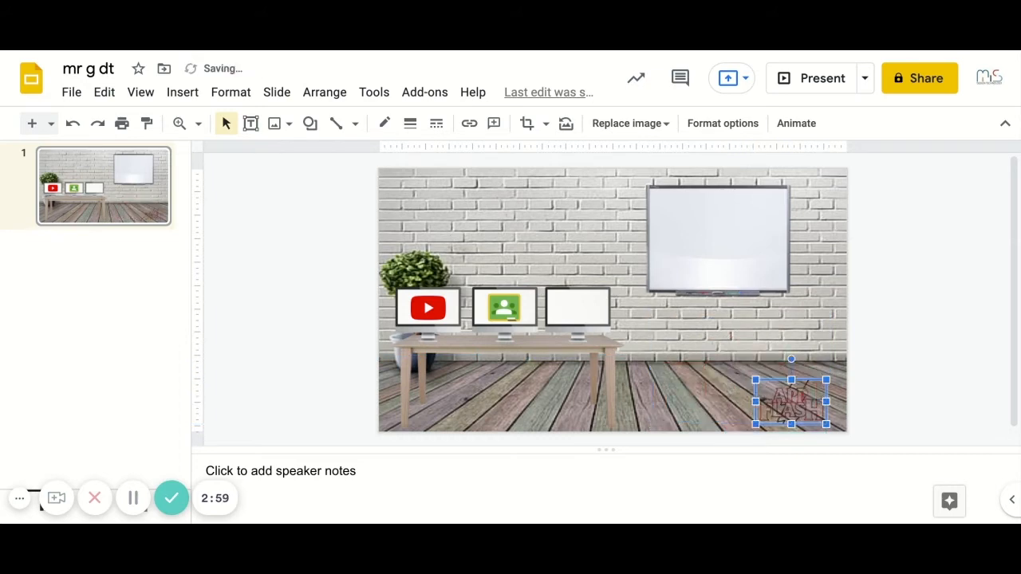
{"action": "mouse_move", "coordinate": [800, 406]}
{"action": "left_mouse_down"}
{"action": "mouse_move", "coordinate": [580, 312]}
{"action": "mouse_move", "coordinate": [587, 305]}
{"action": "left_mouse_up"}
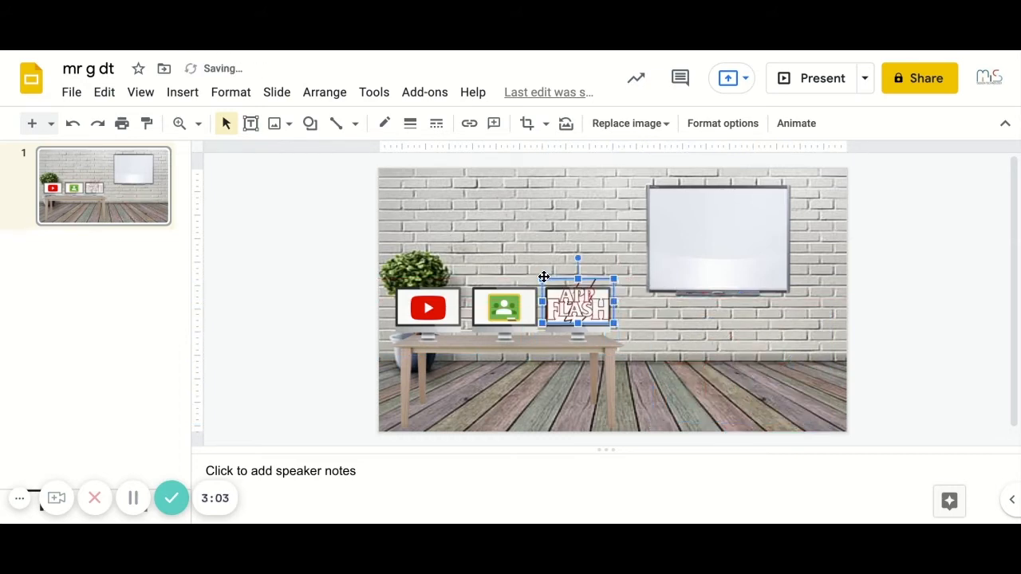
{"action": "left_click_drag", "start_coordinate": [543, 277], "coordinate": [584, 305]}
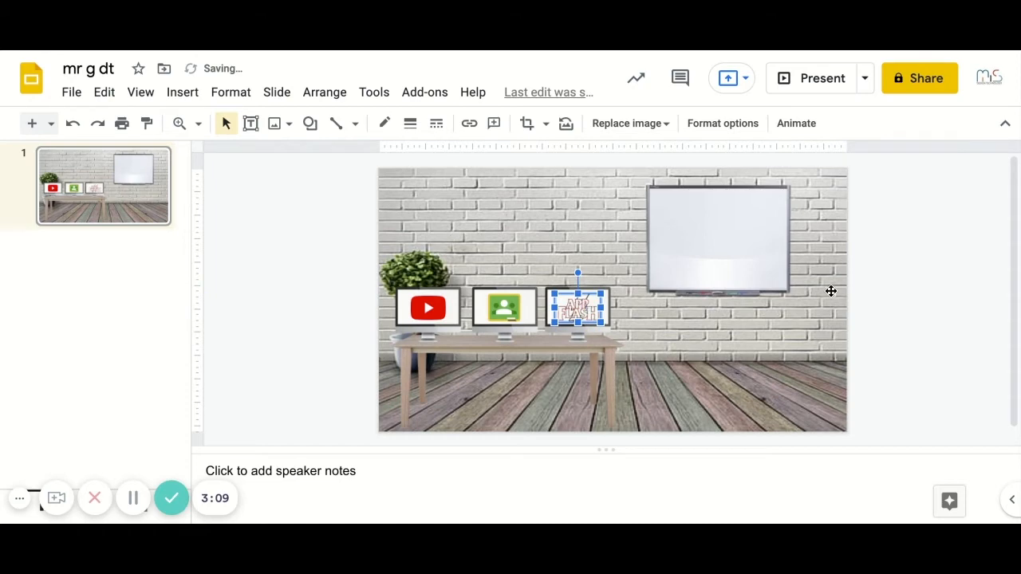
{"action": "left_click", "coordinate": [906, 281]}
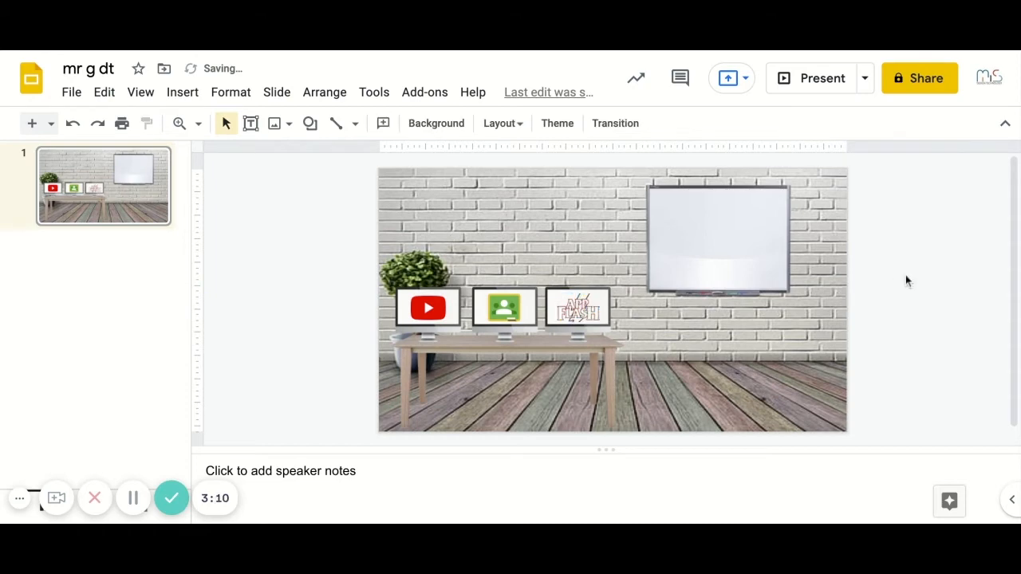
{"action": "left_click", "coordinate": [584, 49]}
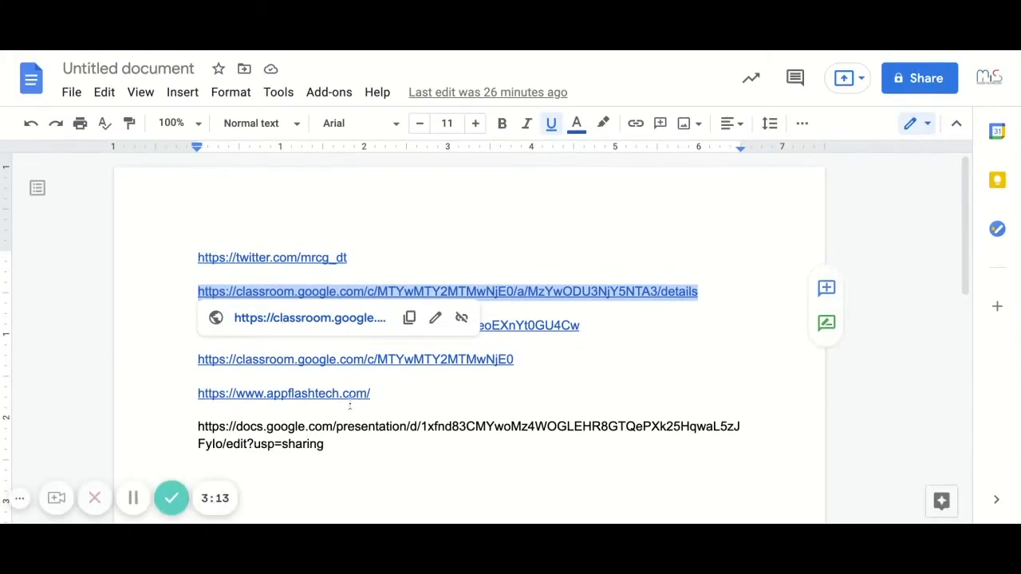
{"action": "left_click", "coordinate": [376, 393]}
{"action": "left_click", "coordinate": [395, 391]}
{"action": "triple_click", "coordinate": [395, 391]}
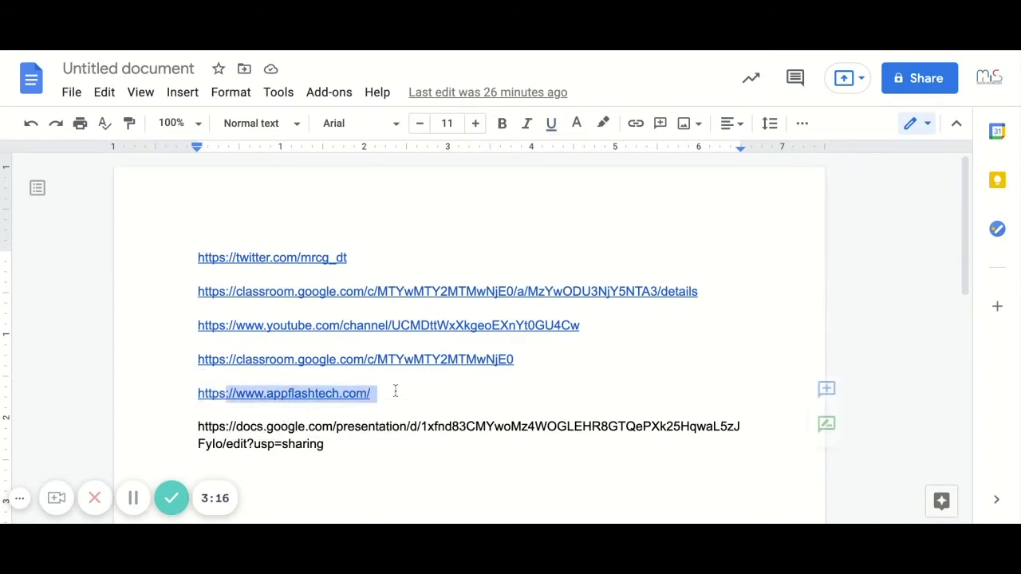
{"action": "right_click", "coordinate": [248, 397]}
{"action": "left_click", "coordinate": [328, 151]}
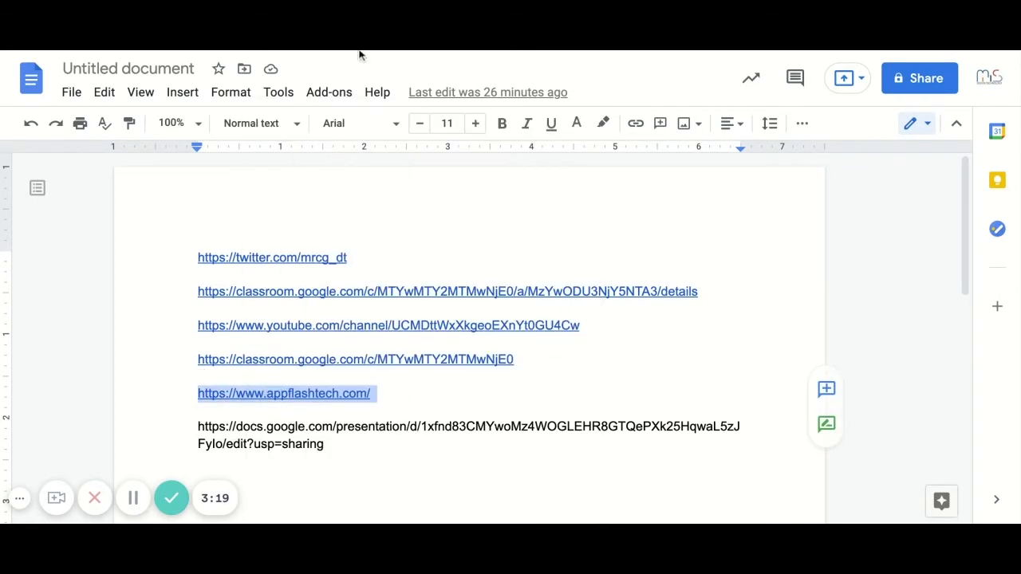
{"action": "key", "text": "ctrl+Tab"}
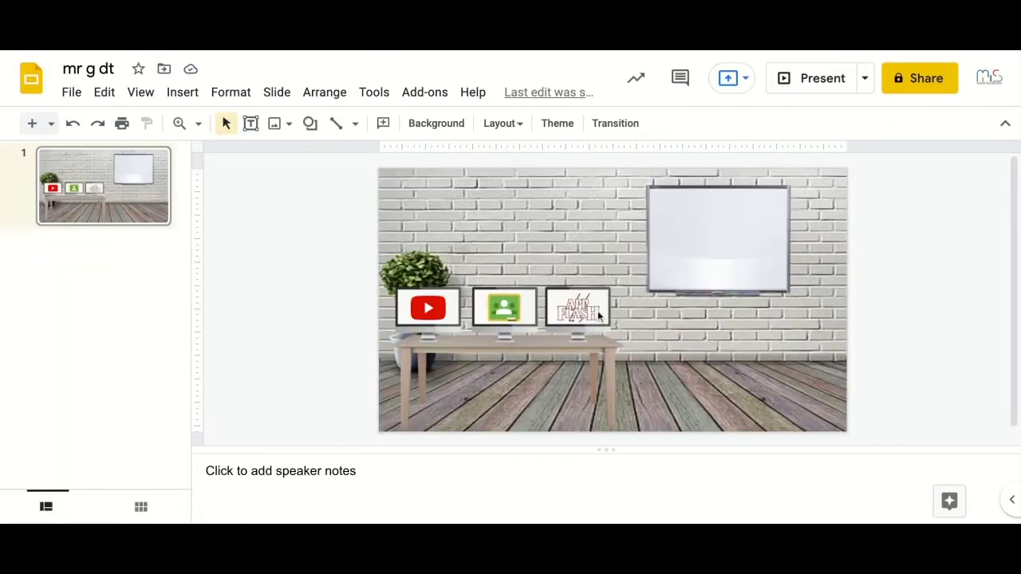
{"action": "left_click", "coordinate": [582, 318]}
{"action": "left_click", "coordinate": [469, 123]}
{"action": "key", "text": "ctrl+v"}
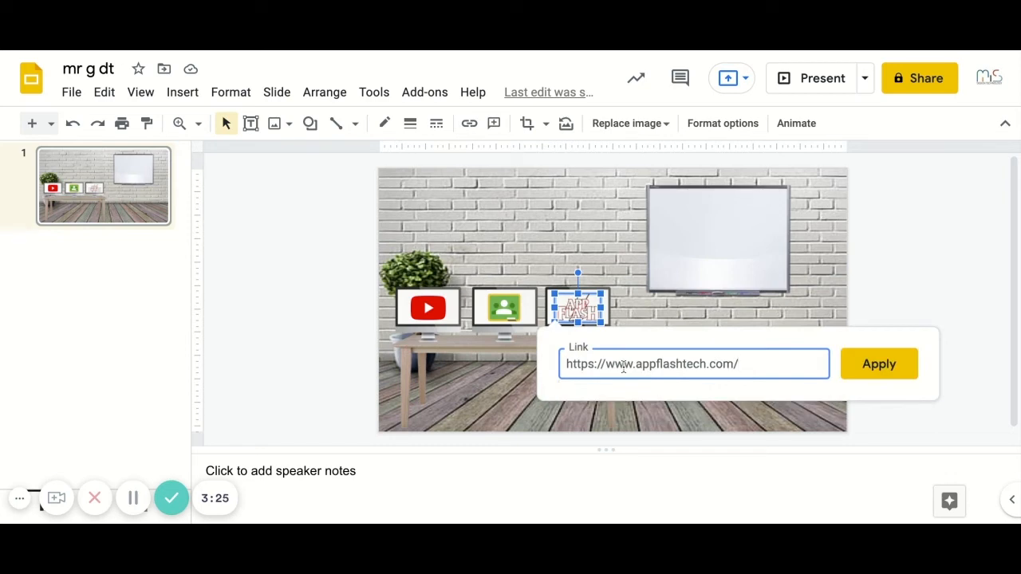
{"action": "left_click", "coordinate": [899, 366]}
{"action": "left_click", "coordinate": [900, 368]}
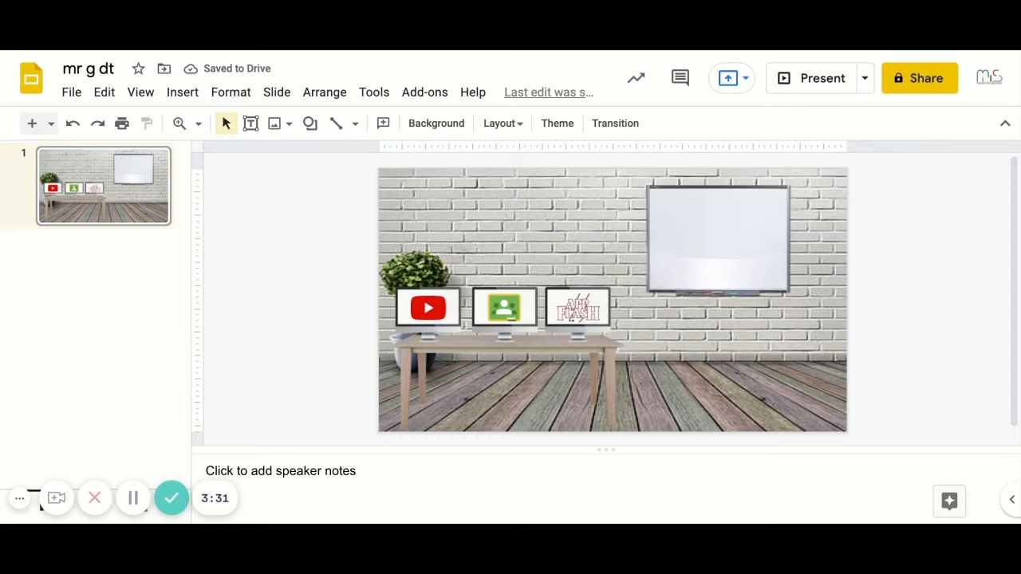
Check the links attached to the YouTube, Google Classroom and App Flash logos on the iMac screens
{"action": "left_click", "coordinate": [429, 307]}
{"action": "left_click", "coordinate": [511, 306]}
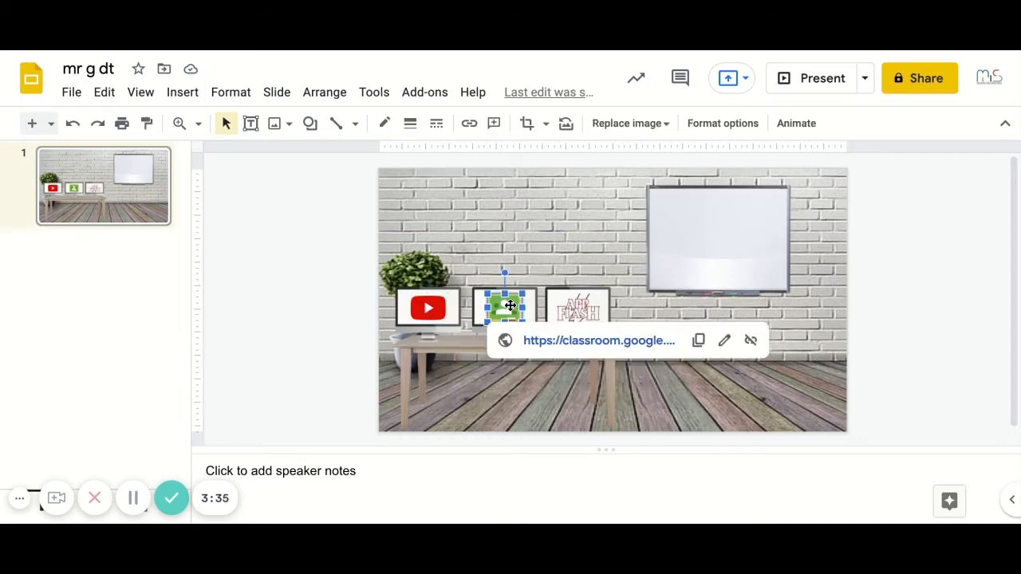
{"action": "left_click", "coordinate": [568, 307]}
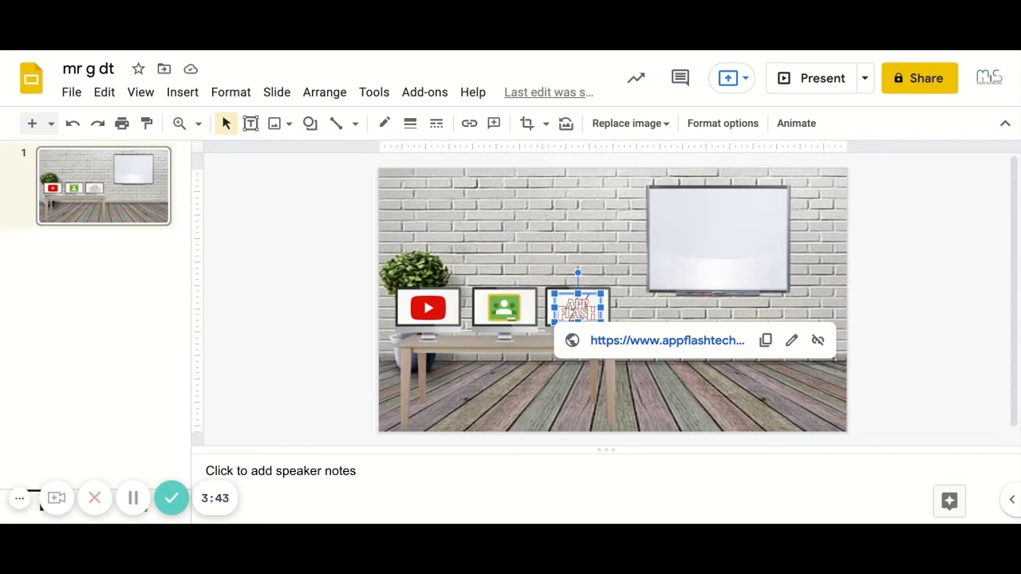
{"action": "left_click", "coordinate": [894, 272]}
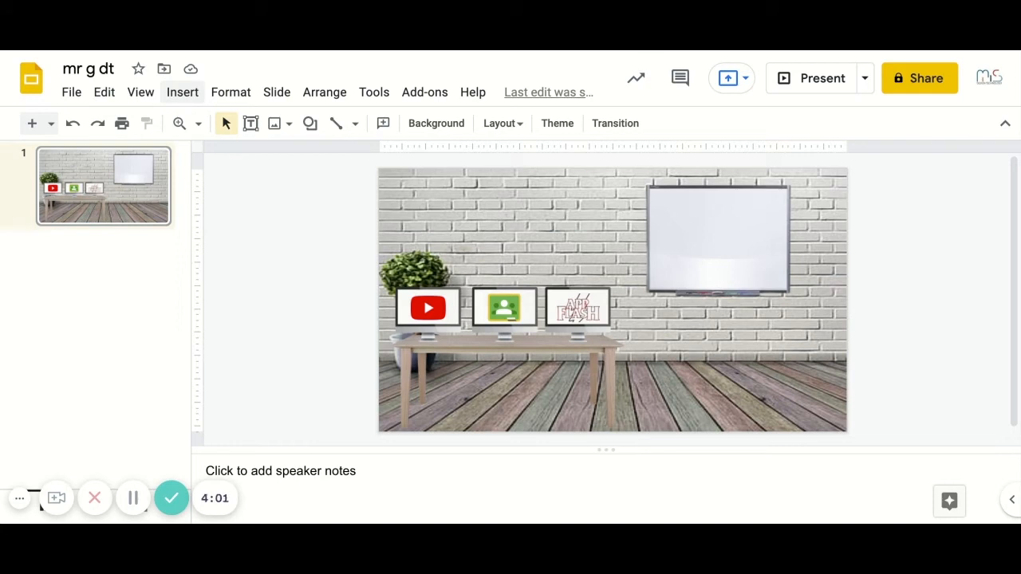
Insert the toy robot image from the computer onto the classroom slide
{"action": "left_click", "coordinate": [182, 92]}
{"action": "mouse_move", "coordinate": [246, 134]}
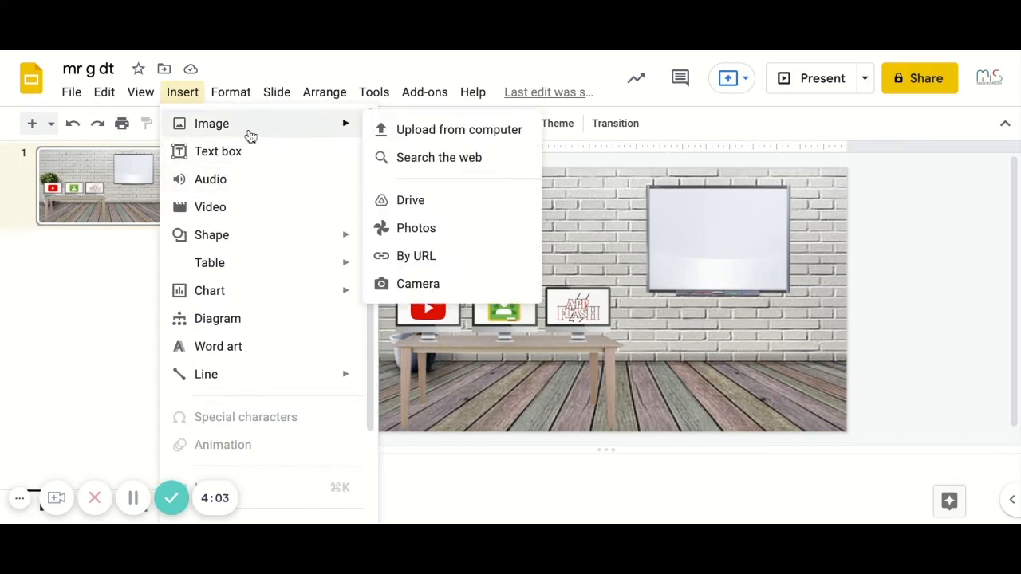
{"action": "left_click", "coordinate": [410, 136]}
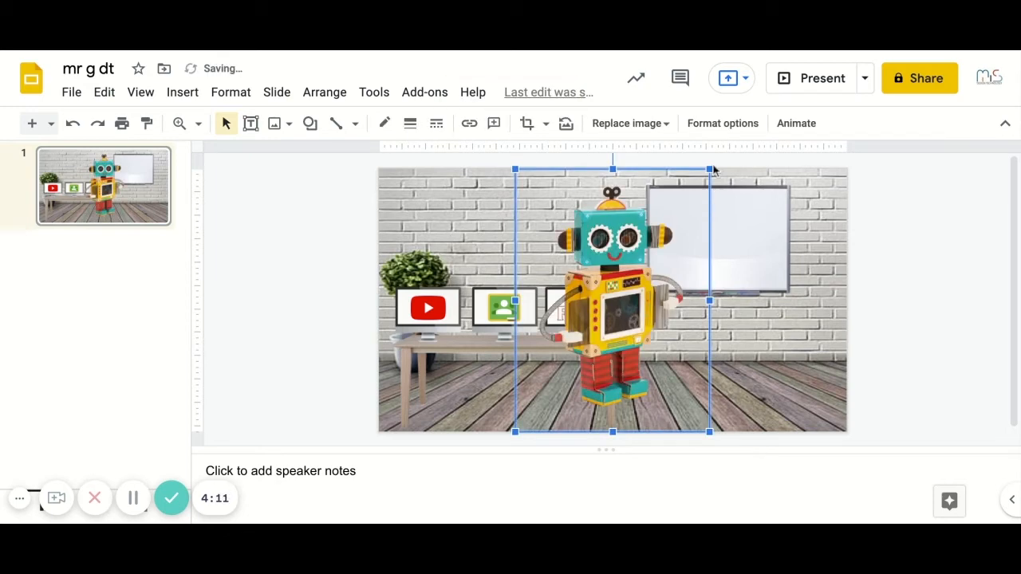
Shrink the robot image and stand it on the floor beneath the left part of the table
{"action": "left_click_drag", "start_coordinate": [710, 169], "coordinate": [633, 272]}
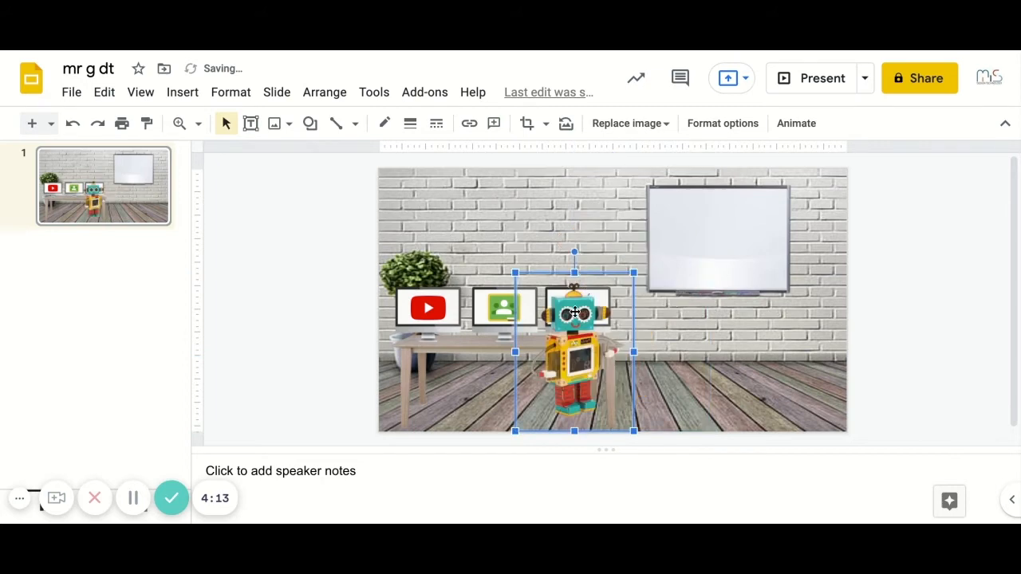
{"action": "left_click_drag", "start_coordinate": [581, 339], "coordinate": [619, 347]}
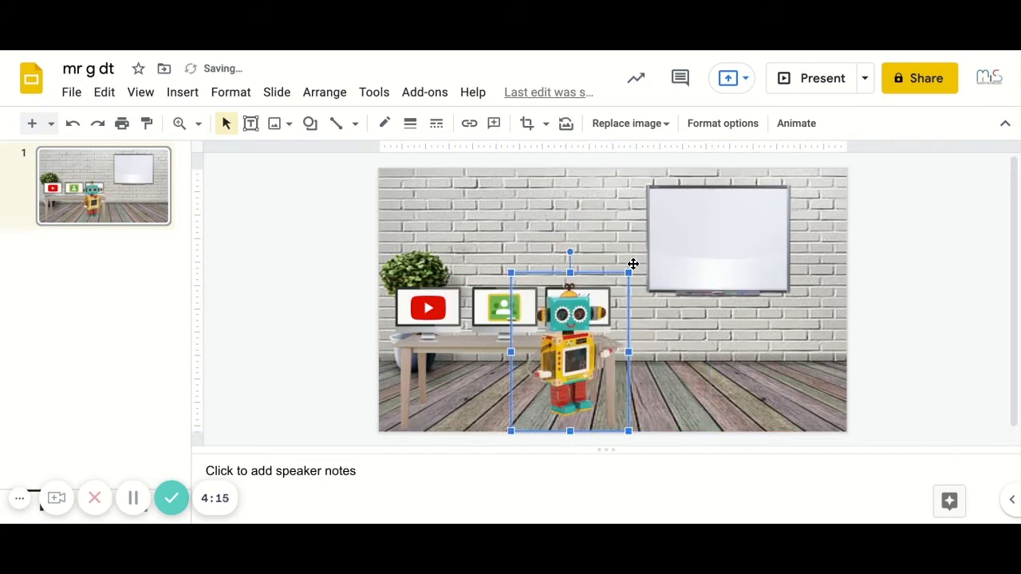
{"action": "left_click_drag", "start_coordinate": [628, 273], "coordinate": [490, 352]}
{"action": "left_click_drag", "start_coordinate": [463, 389], "coordinate": [465, 382]}
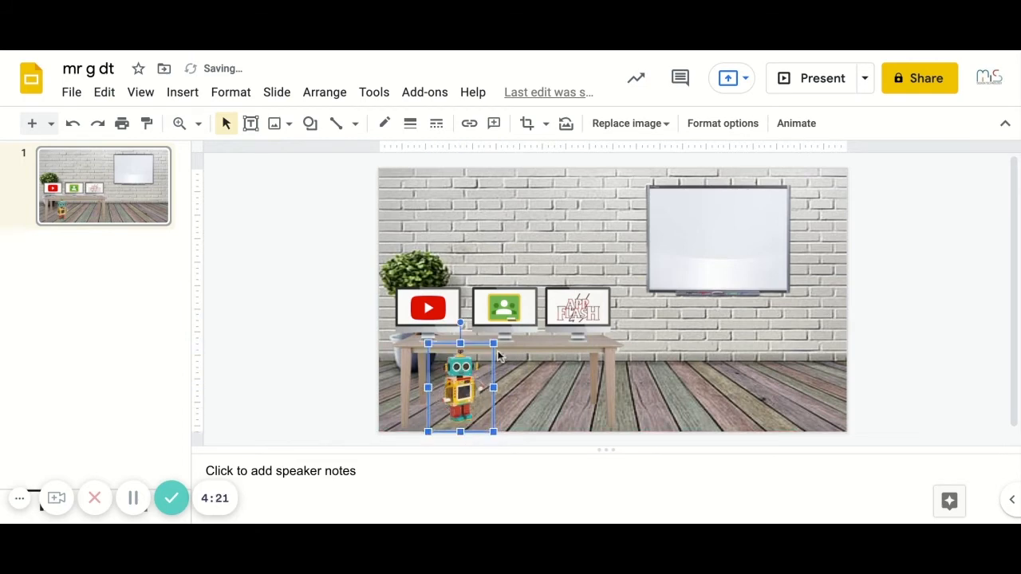
{"action": "left_click_drag", "start_coordinate": [494, 343], "coordinate": [487, 352]}
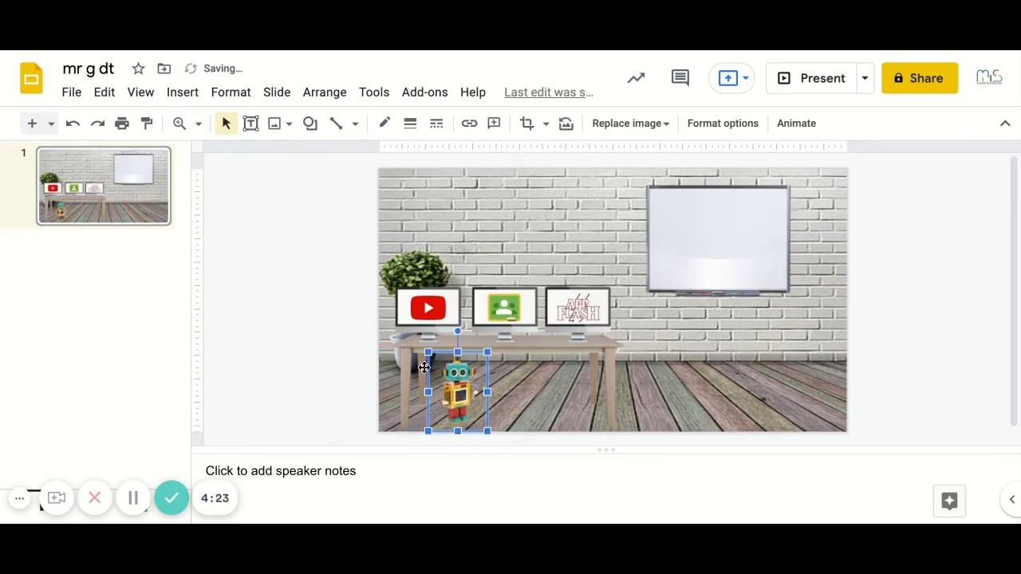
{"action": "left_click", "coordinate": [362, 356]}
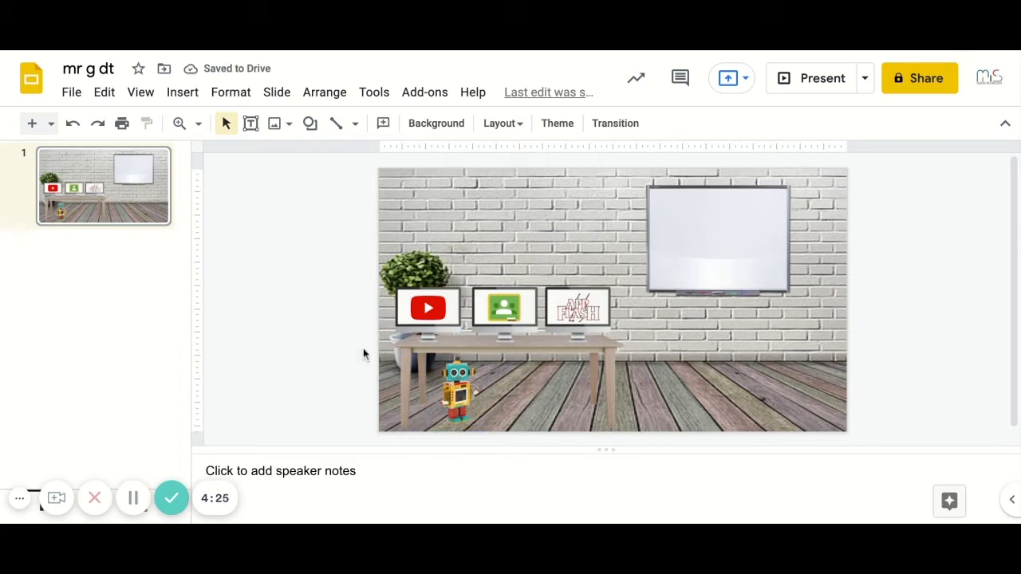
{"action": "left_click", "coordinate": [467, 383]}
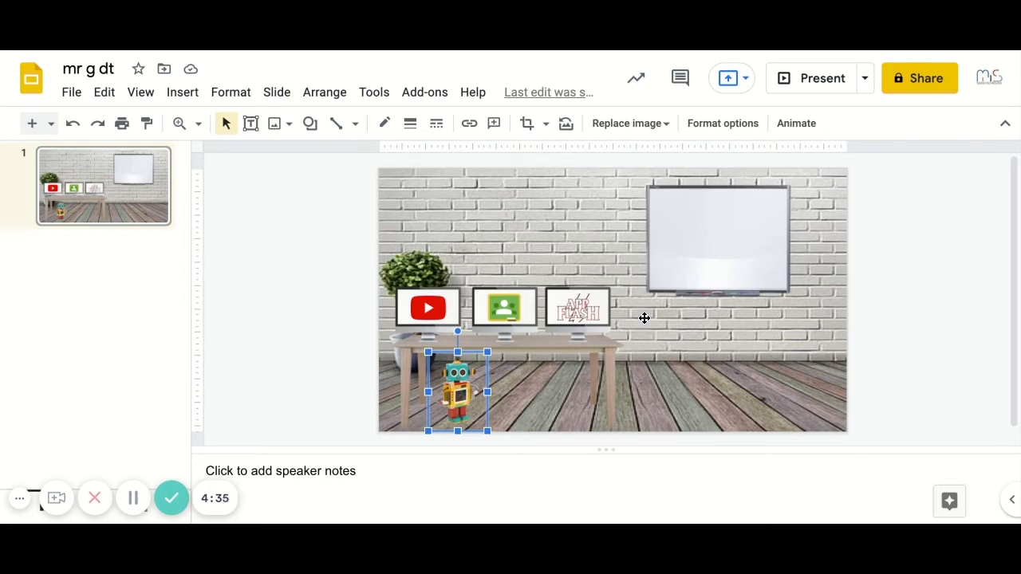
{"action": "left_click", "coordinate": [309, 281]}
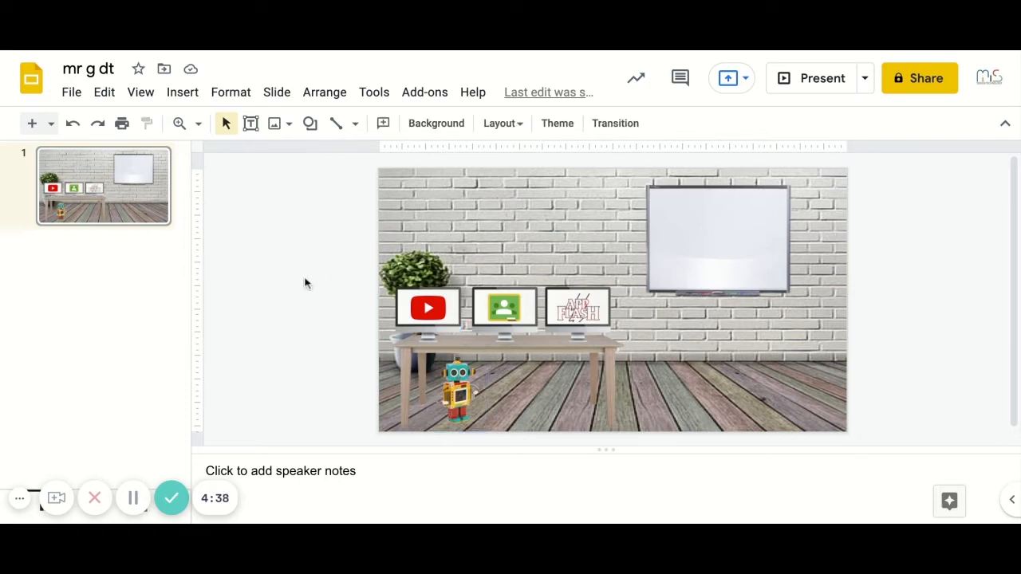
{"action": "left_click", "coordinate": [194, 101]}
{"action": "mouse_move", "coordinate": [206, 128]}
{"action": "left_click", "coordinate": [438, 132]}
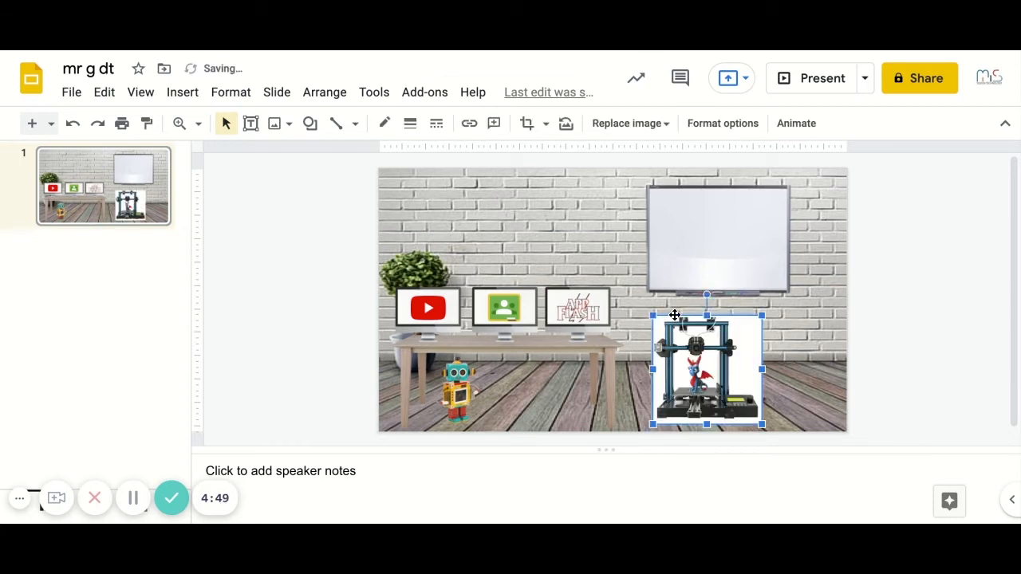
{"action": "key", "text": "Delete"}
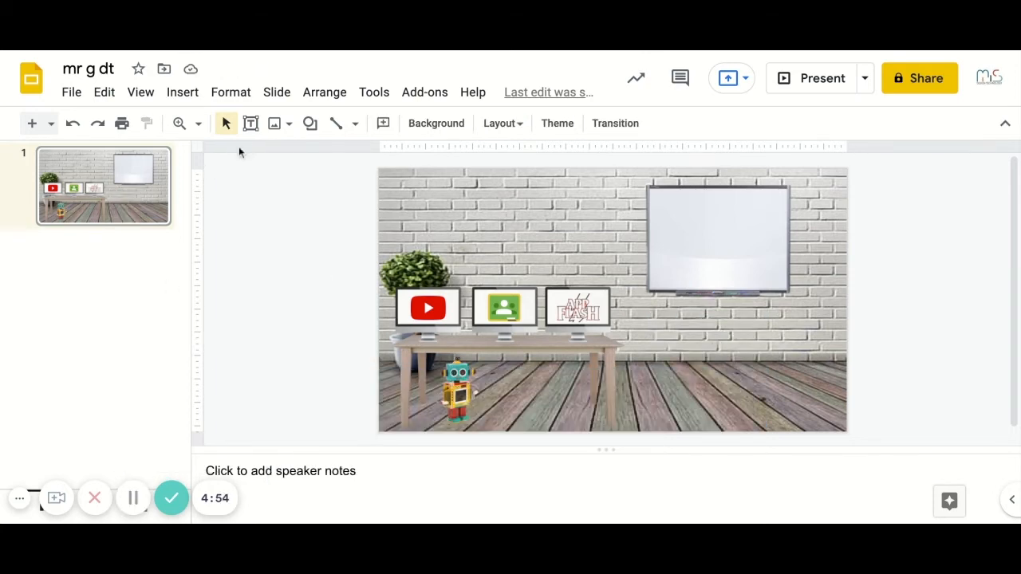
Insert the 3D printer image with a transparent background from the computer
{"action": "left_click", "coordinate": [196, 94]}
{"action": "mouse_move", "coordinate": [210, 123]}
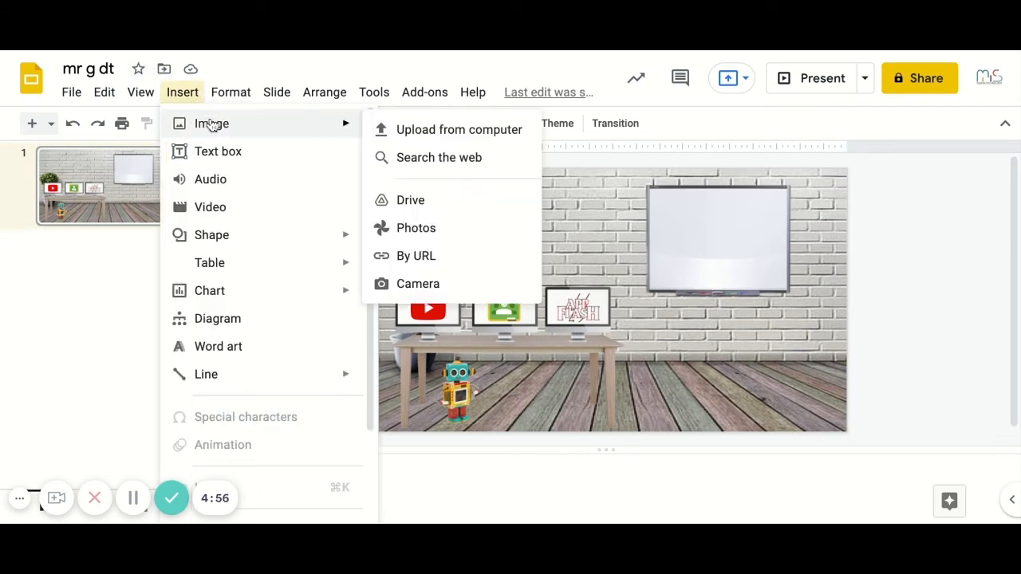
{"action": "left_click", "coordinate": [449, 130]}
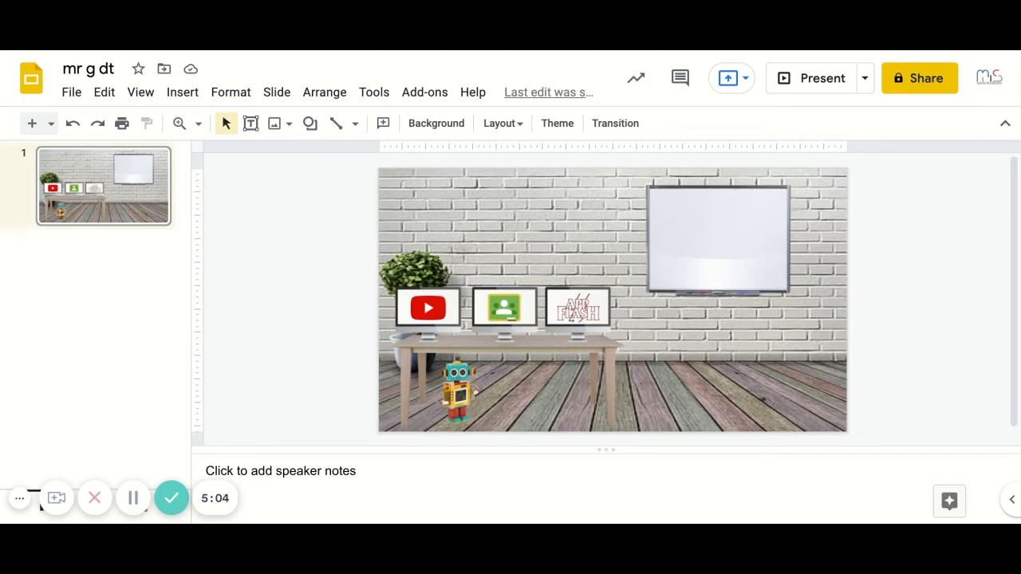
{"action": "key", "text": "ctrl+v"}
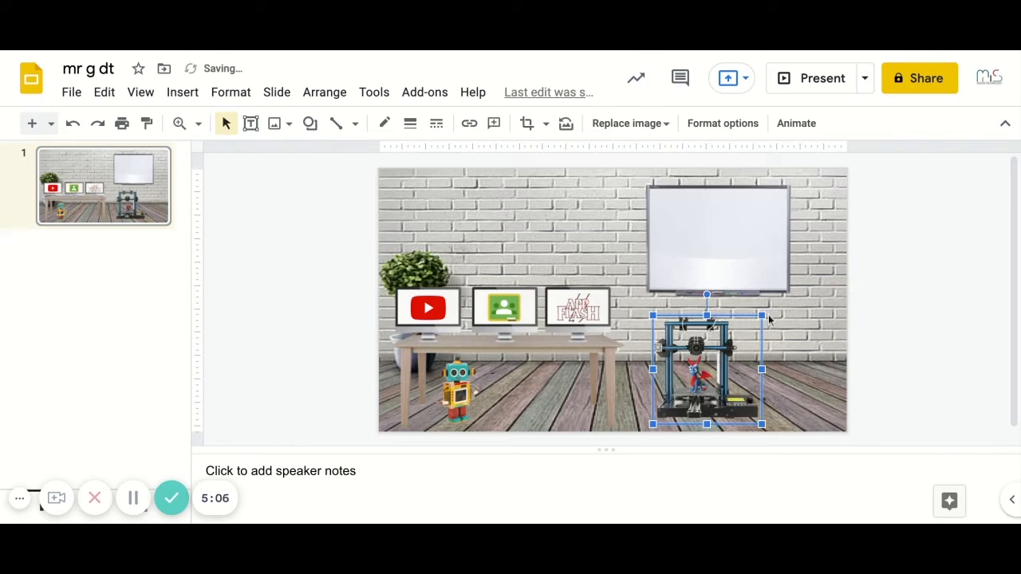
Shrink the 3D printer image and place it high on the brick wall above the left and middle iMacs
{"action": "left_click_drag", "start_coordinate": [764, 315], "coordinate": [732, 345]}
{"action": "left_click_drag", "start_coordinate": [694, 394], "coordinate": [499, 229]}
{"action": "left_click_drag", "start_coordinate": [539, 177], "coordinate": [533, 184]}
{"action": "left_click_drag", "start_coordinate": [473, 244], "coordinate": [492, 236]}
{"action": "left_click_drag", "start_coordinate": [533, 185], "coordinate": [527, 191]}
{"action": "left_click_drag", "start_coordinate": [484, 230], "coordinate": [507, 203]}
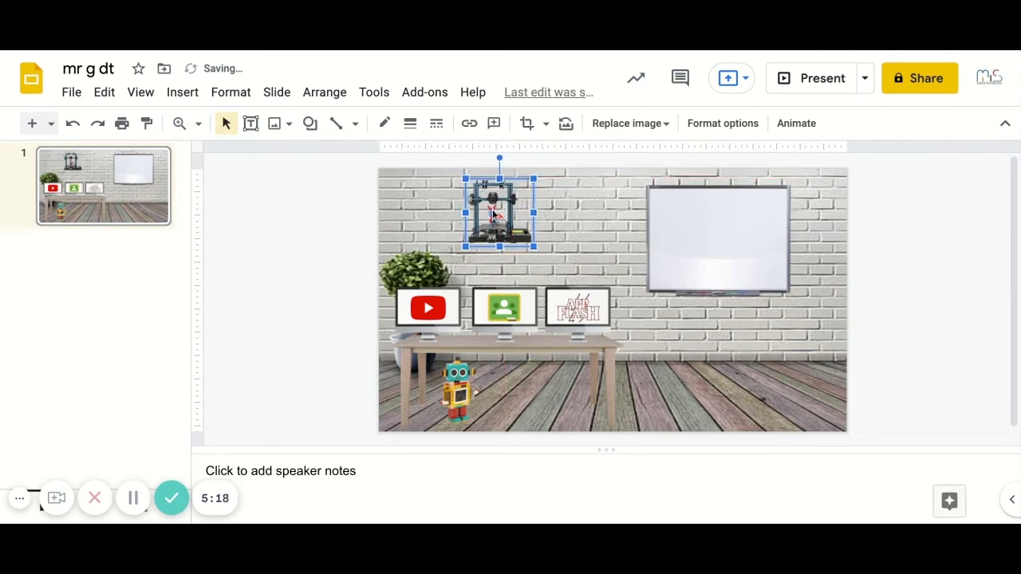
{"action": "left_click_drag", "start_coordinate": [483, 224], "coordinate": [462, 226]}
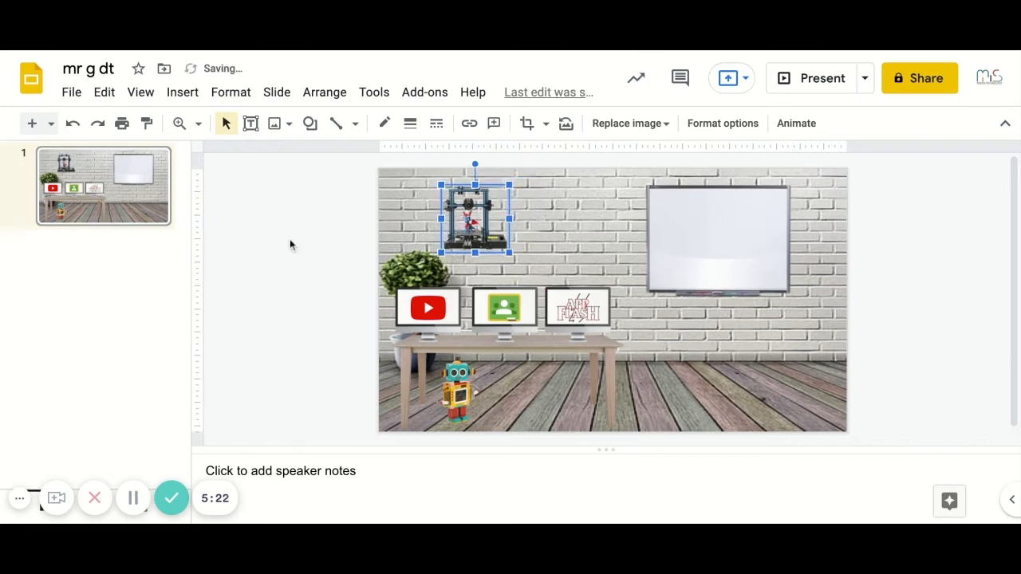
{"action": "left_click", "coordinate": [290, 241]}
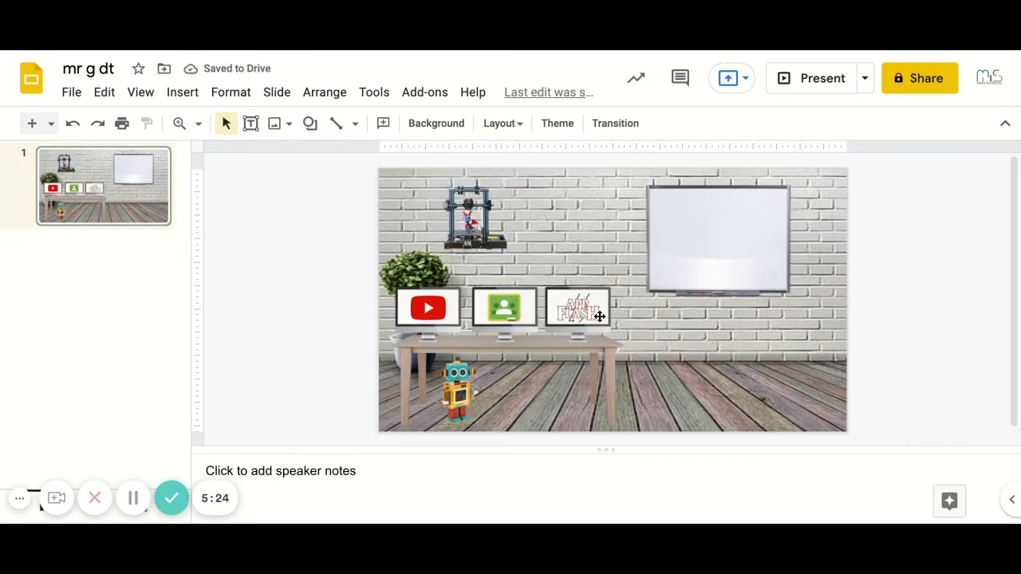
{"action": "left_click_drag", "start_coordinate": [491, 236], "coordinate": [496, 229]}
{"action": "left_click", "coordinate": [277, 188]}
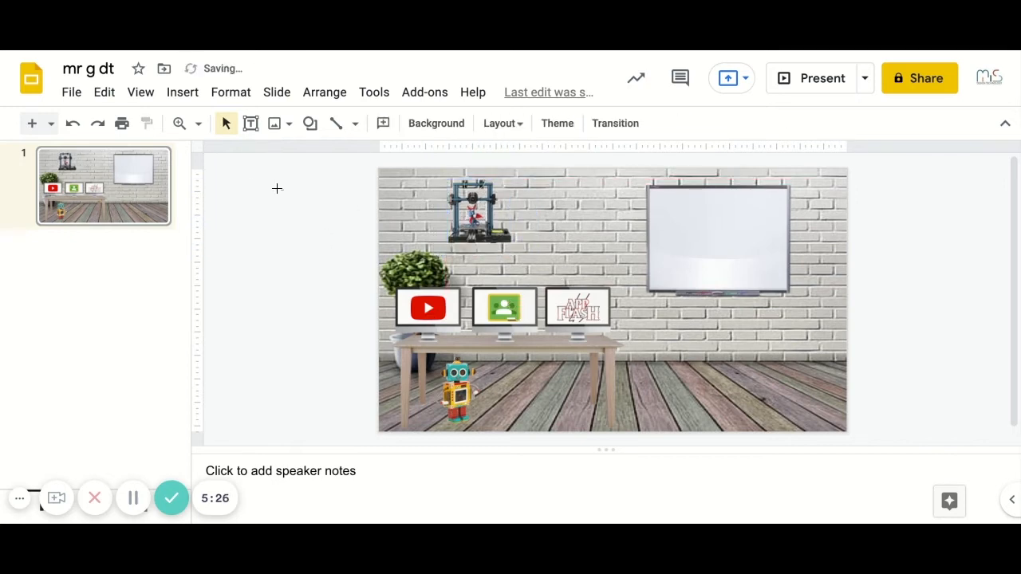
Search the web for images of "transparent shelf" from within the presentation
{"action": "left_click", "coordinate": [191, 93]}
{"action": "mouse_move", "coordinate": [232, 128]}
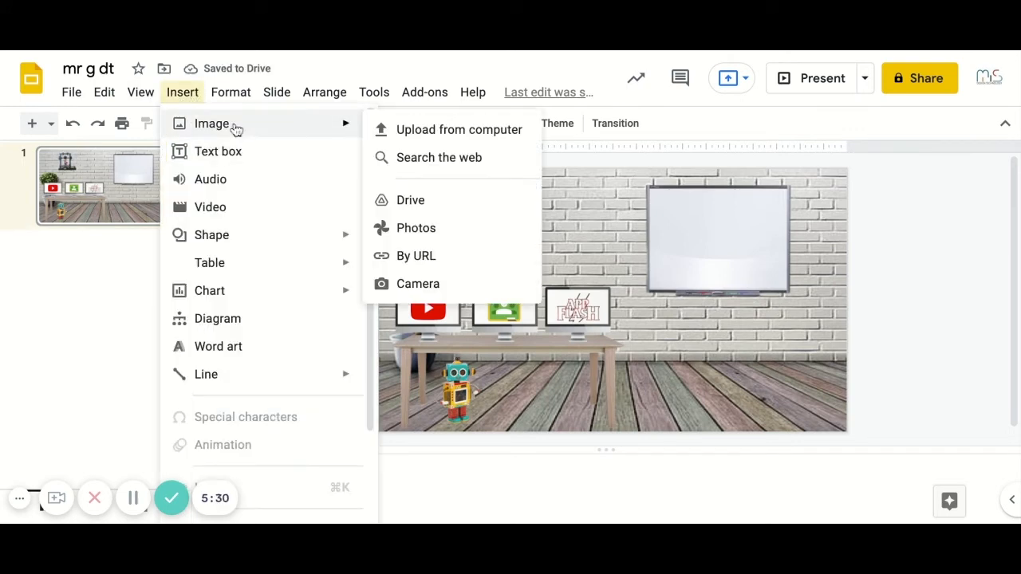
{"action": "left_click", "coordinate": [461, 157]}
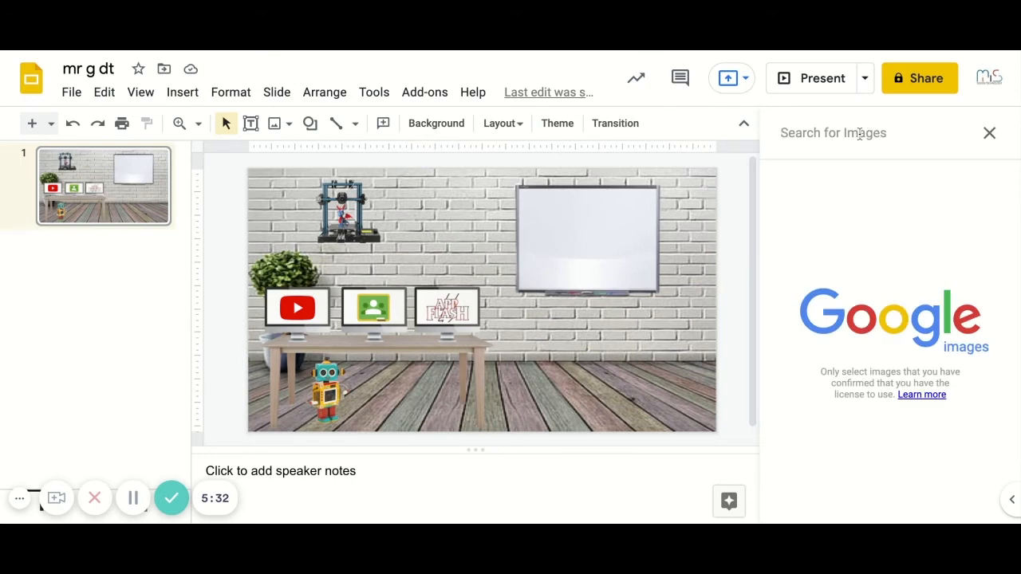
{"action": "left_click", "coordinate": [859, 134]}
{"action": "type", "text": "transpa"}
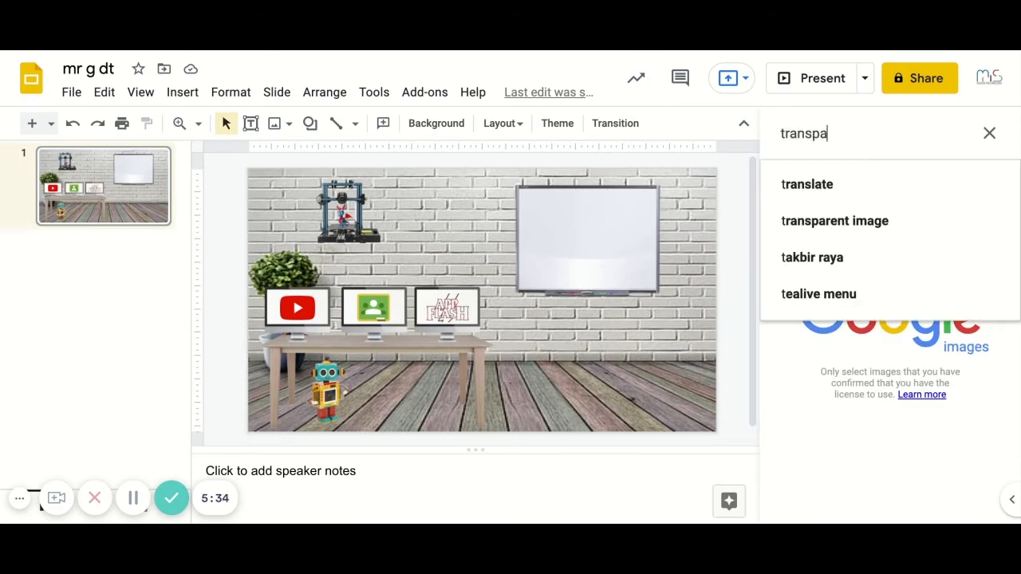
{"action": "type", "text": "rent shelf"}
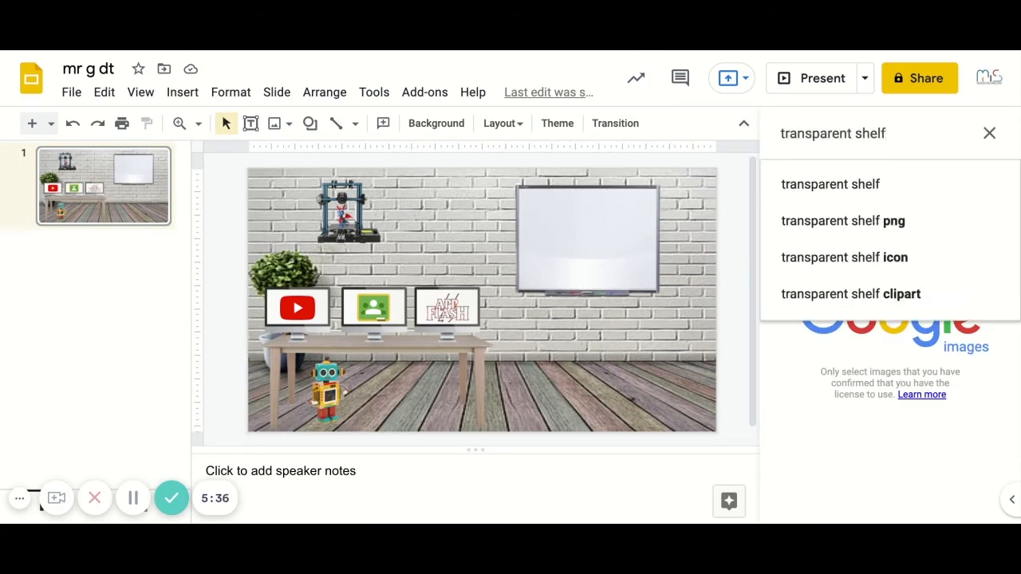
{"action": "key", "text": "Return"}
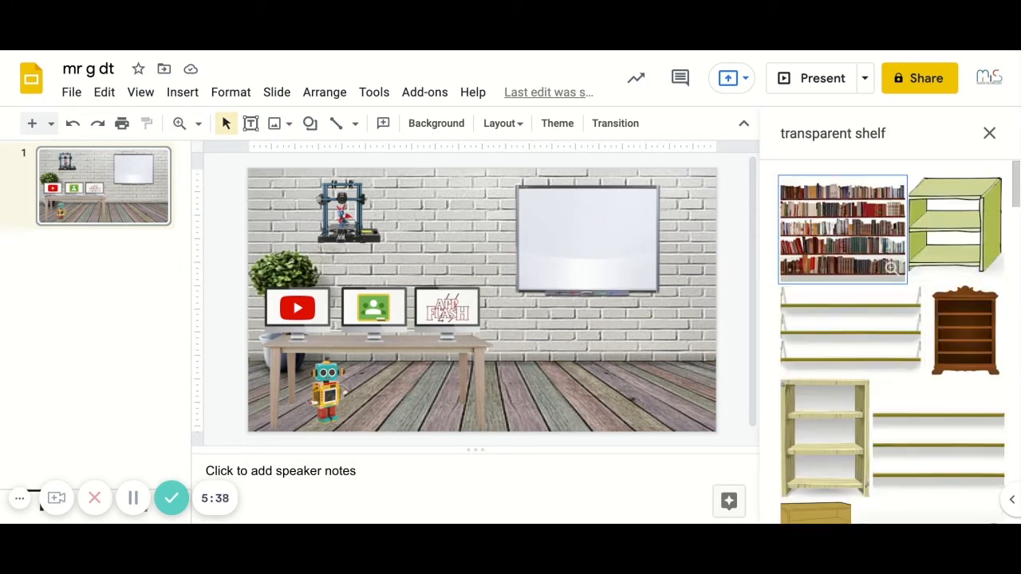
Insert the light brown wall shelf with two brackets from the image results and place it under the 3D printer
{"action": "scroll", "coordinate": [867, 403], "scroll_direction": "down", "scroll_amount": 3}
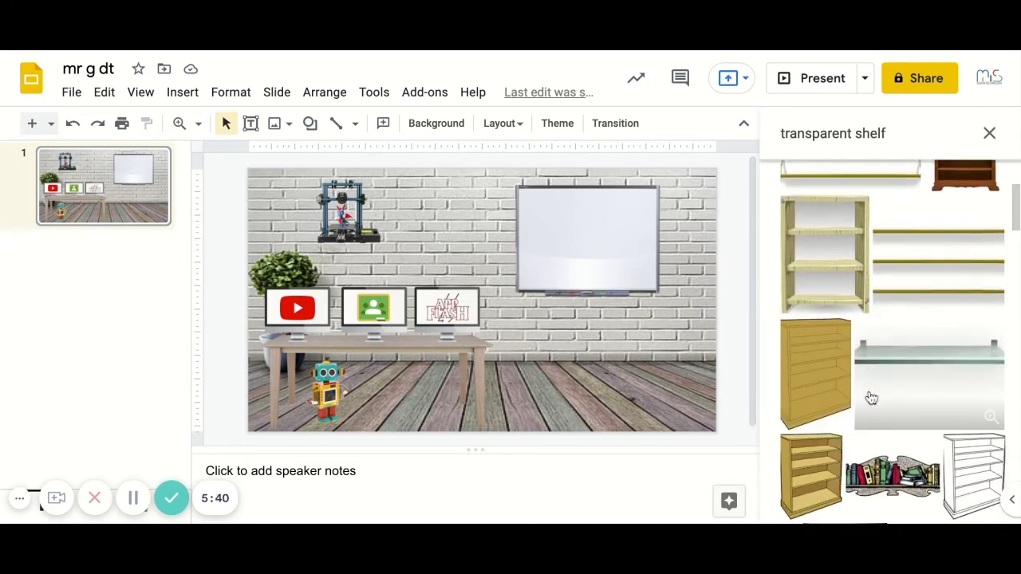
{"action": "scroll", "coordinate": [946, 358], "scroll_direction": "down", "scroll_amount": 5}
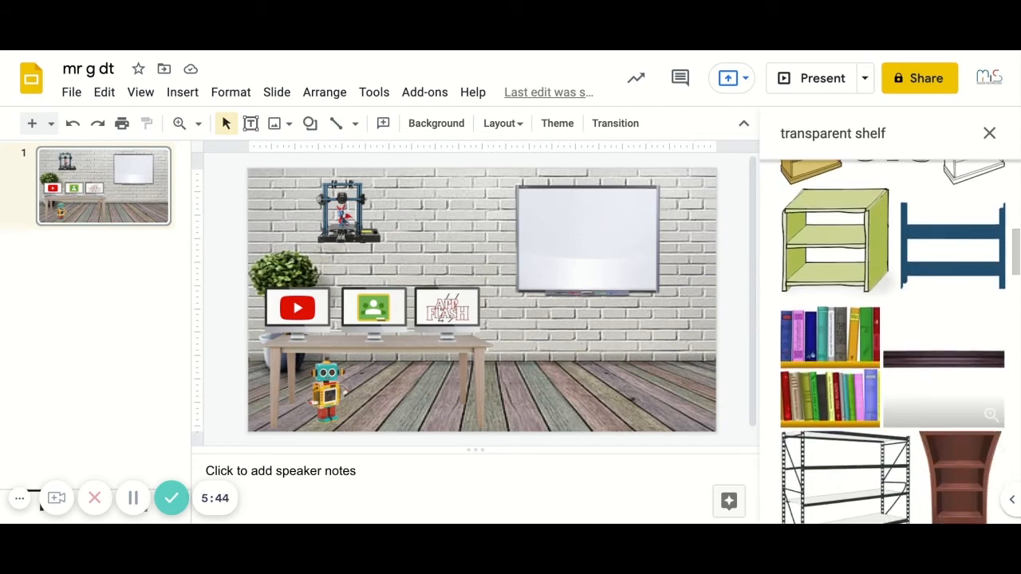
{"action": "scroll", "coordinate": [943, 358], "scroll_direction": "down", "scroll_amount": 3}
{"action": "scroll", "coordinate": [947, 343], "scroll_direction": "down", "scroll_amount": 3}
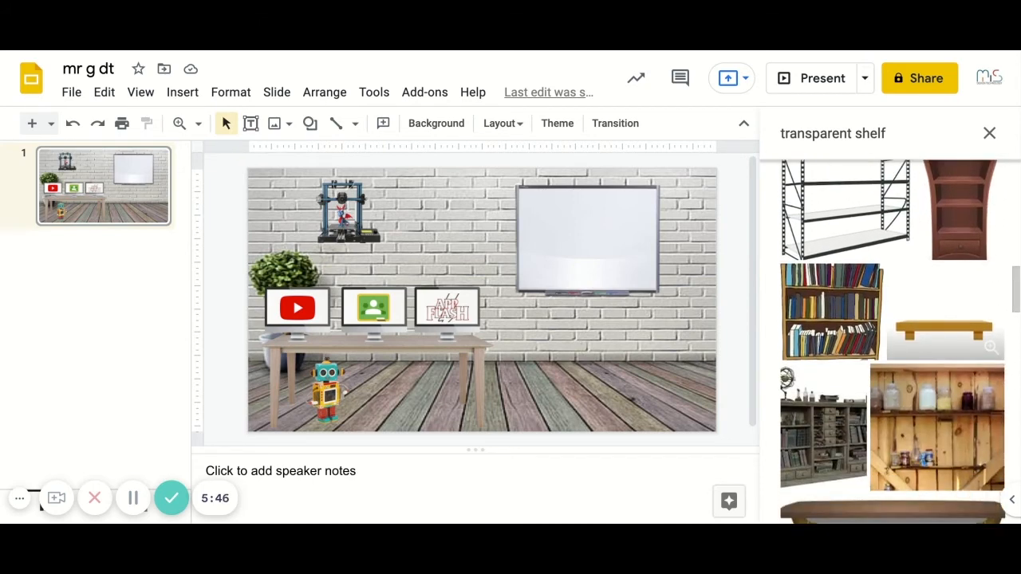
{"action": "left_click", "coordinate": [946, 340]}
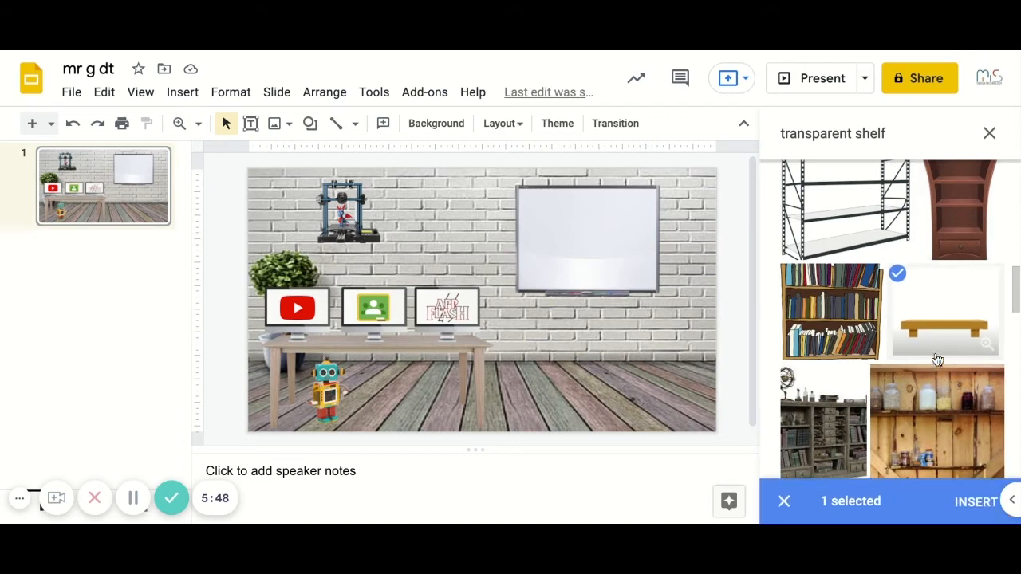
{"action": "left_click", "coordinate": [973, 504]}
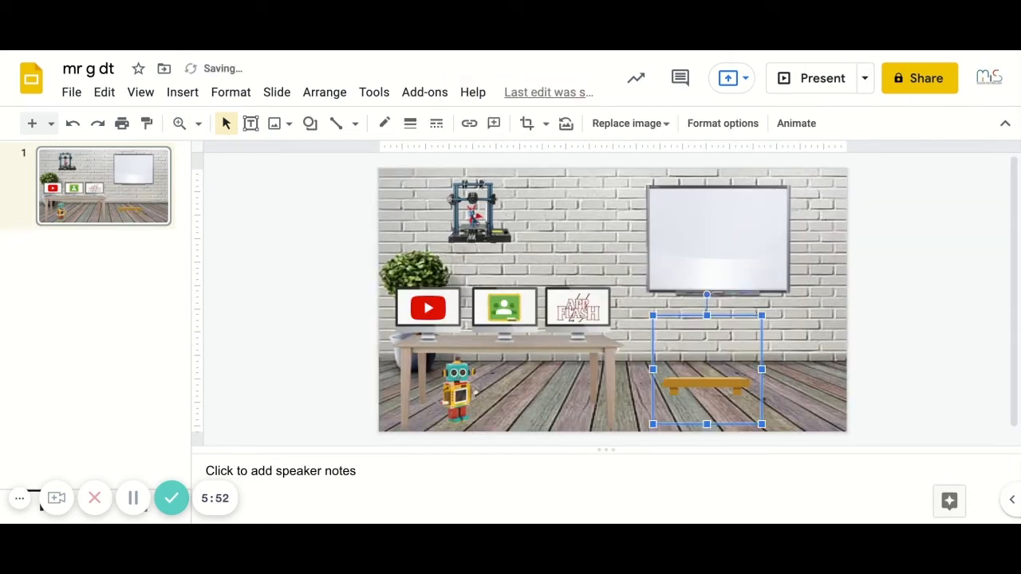
{"action": "mouse_move", "coordinate": [690, 387]}
{"action": "left_mouse_down"}
{"action": "mouse_move", "coordinate": [469, 252]}
{"action": "mouse_move", "coordinate": [477, 248]}
{"action": "left_mouse_up"}
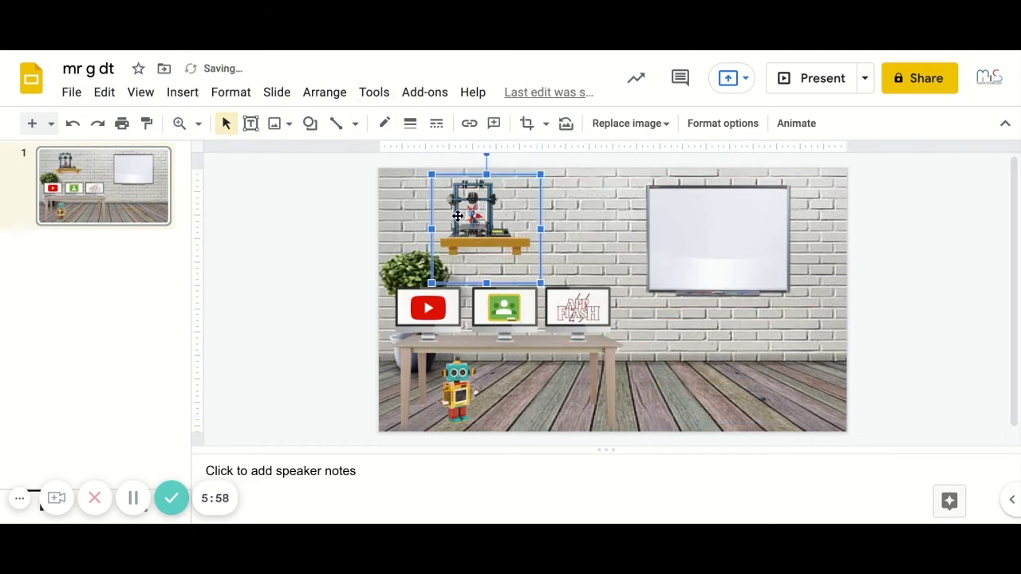
{"action": "left_click", "coordinate": [335, 213]}
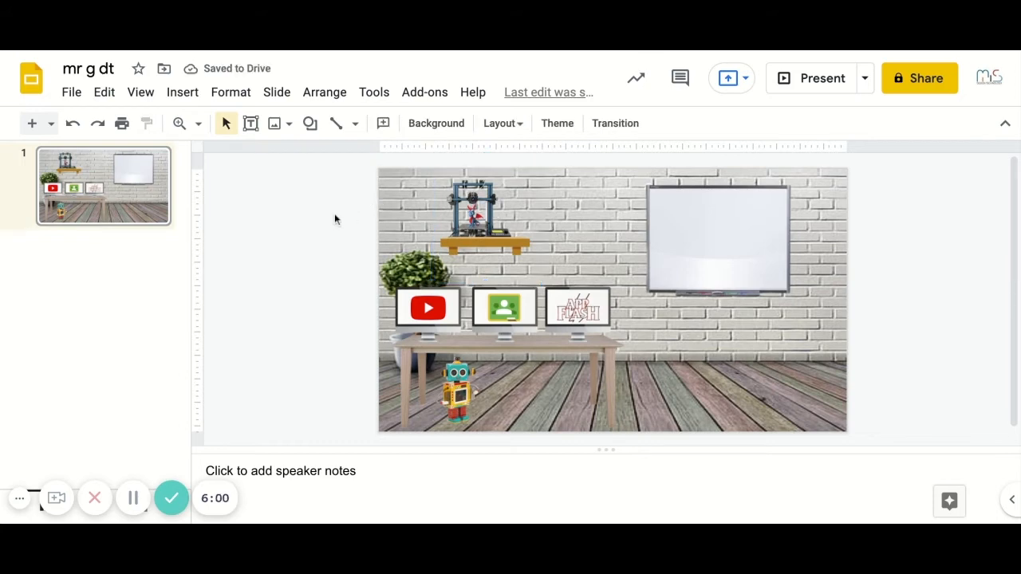
Shift the shelf slightly right and down below the 3D printer and open its stacking order options
{"action": "left_click", "coordinate": [490, 197]}
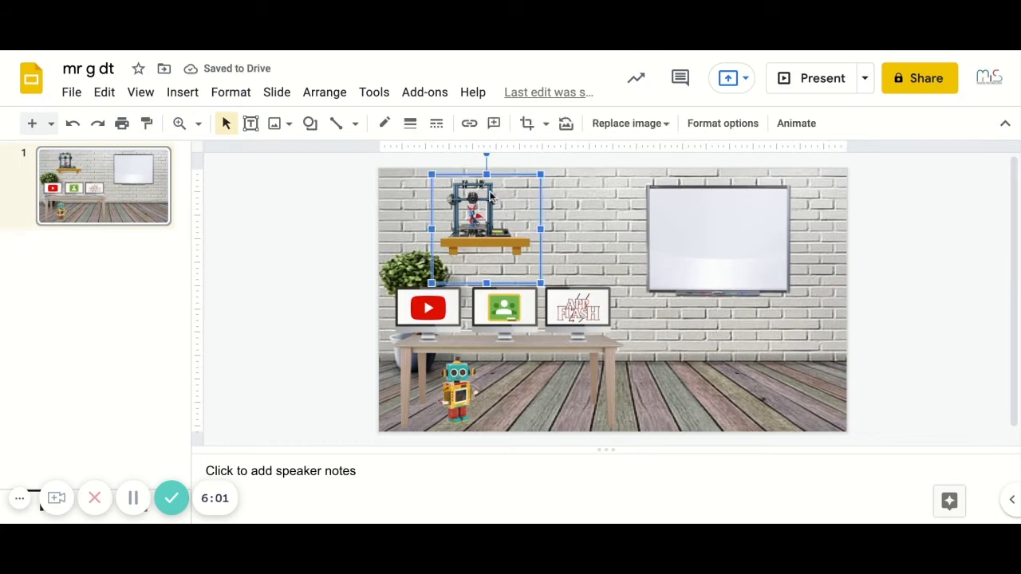
{"action": "left_click", "coordinate": [305, 93]}
{"action": "left_click", "coordinate": [251, 211]}
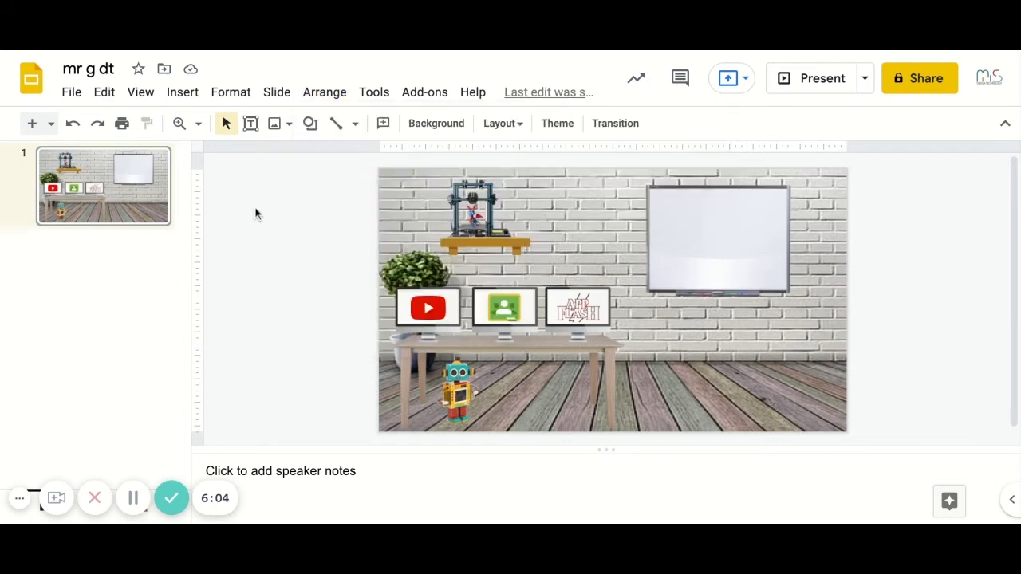
{"action": "left_click", "coordinate": [475, 184]}
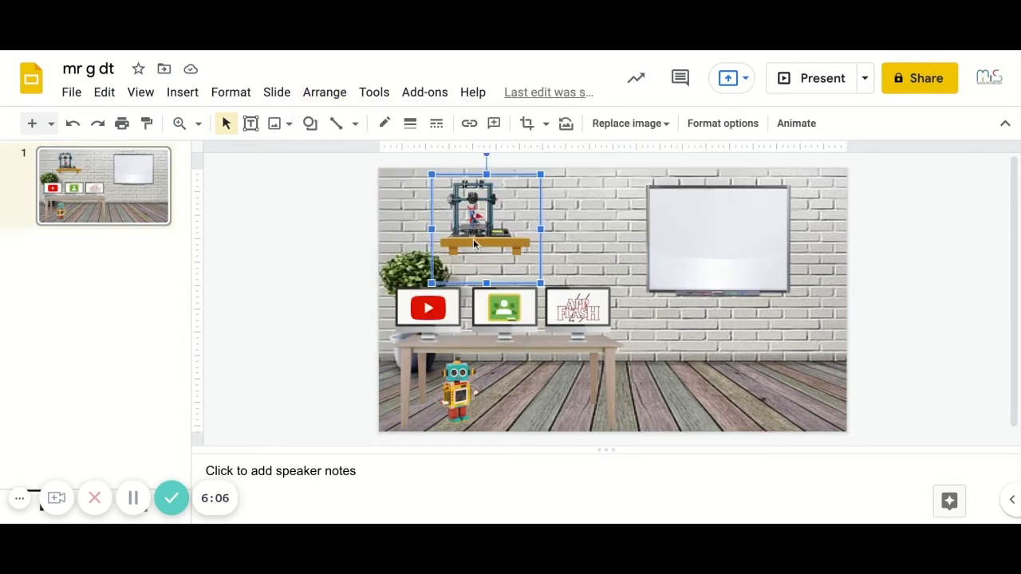
{"action": "left_click_drag", "start_coordinate": [486, 278], "coordinate": [481, 249]}
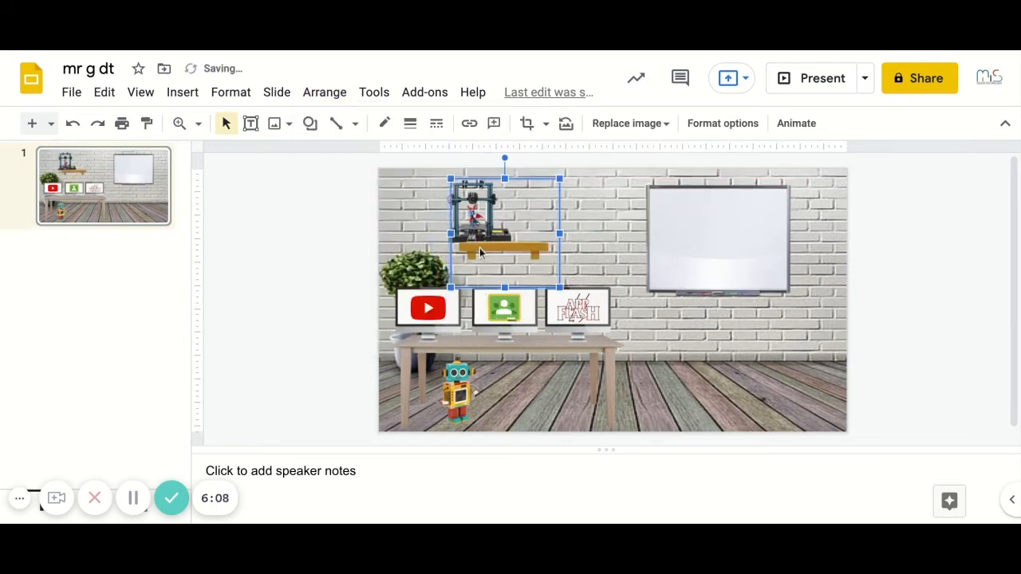
{"action": "left_click", "coordinate": [326, 94]}
{"action": "mouse_move", "coordinate": [346, 129]}
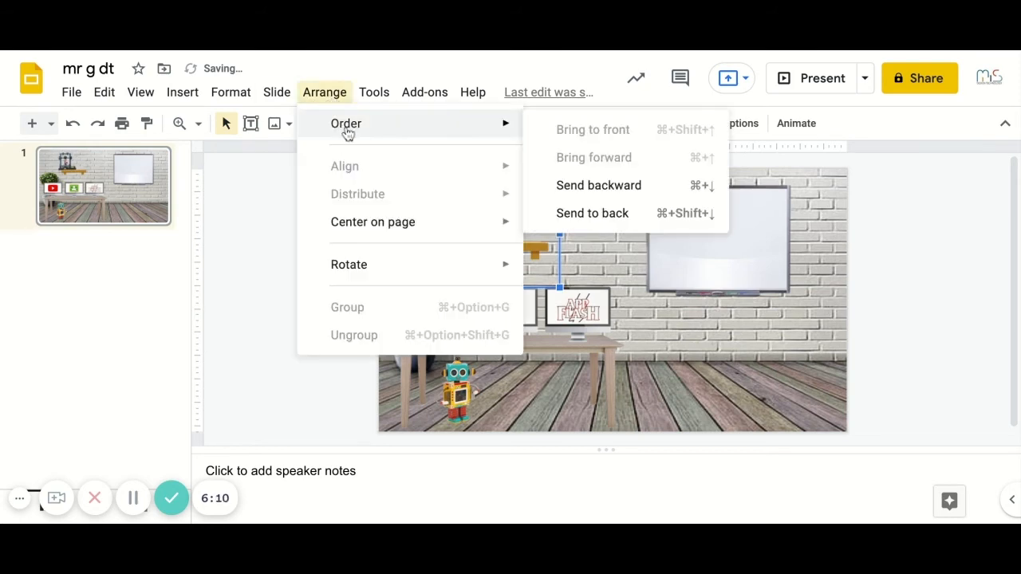